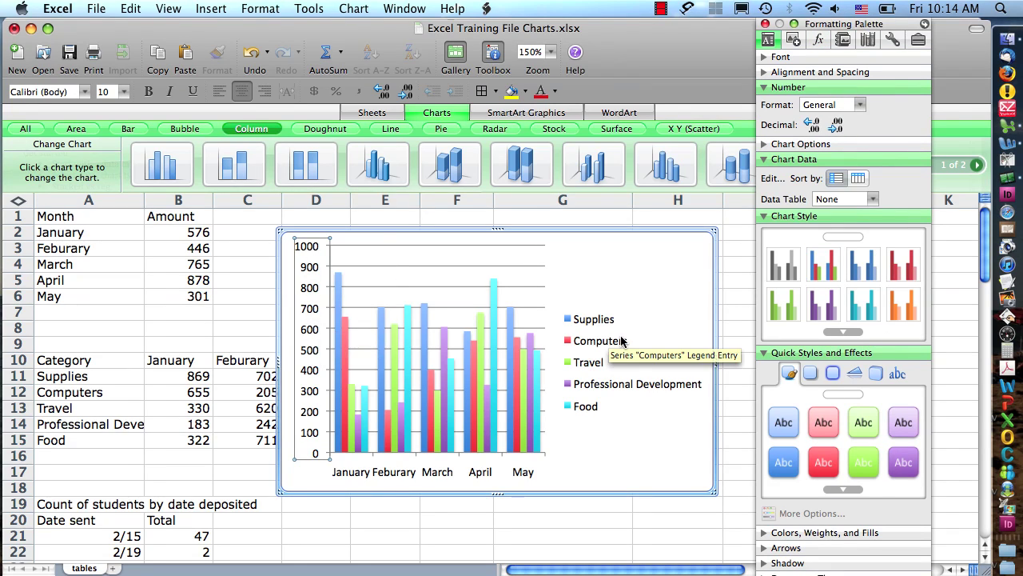
# Select the chart's legend, horizontal category axis and Food data series in turn to view them as separate elements.
pyautogui.click(603, 349)
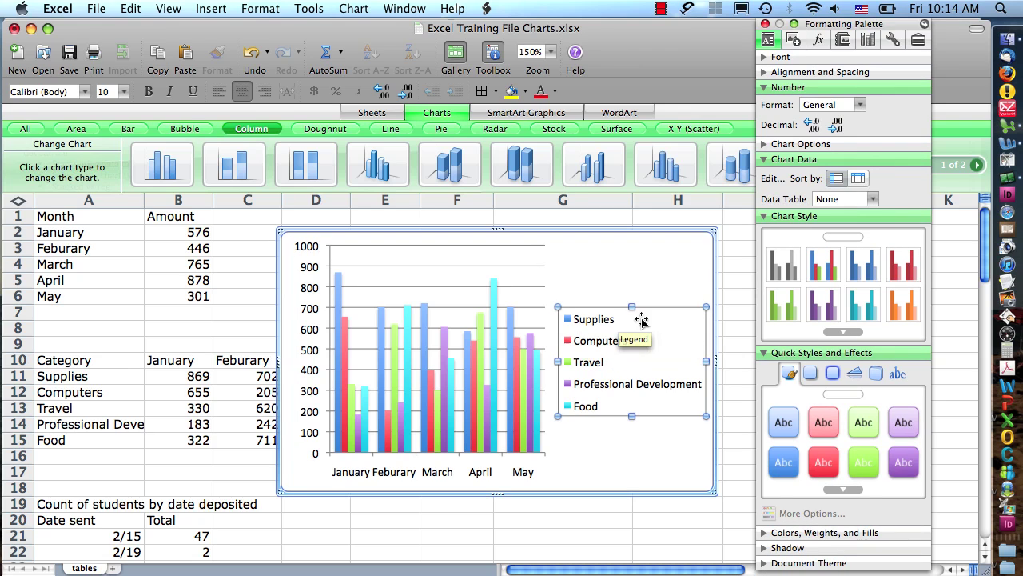
pyautogui.click(421, 477)
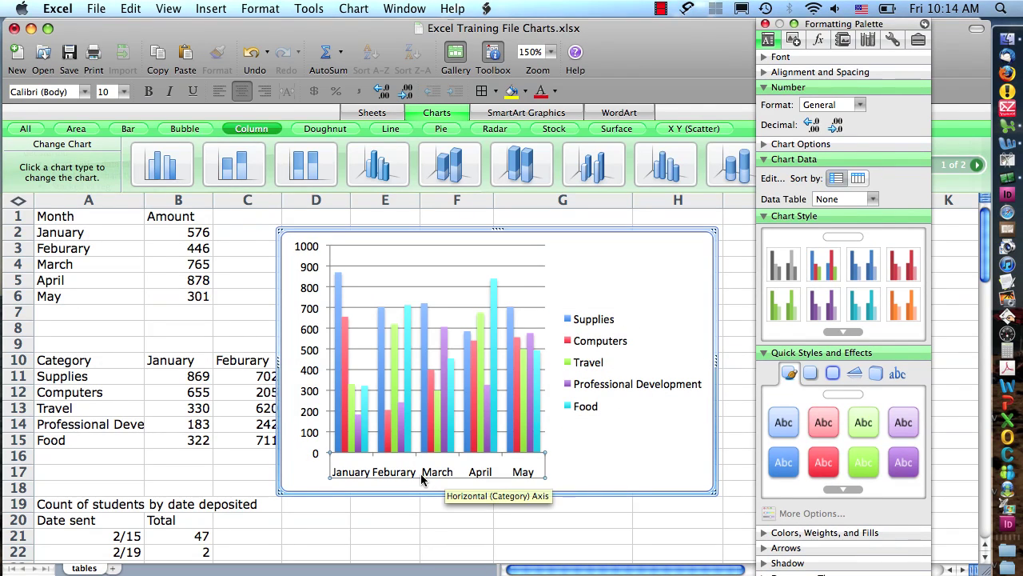
pyautogui.click(494, 304)
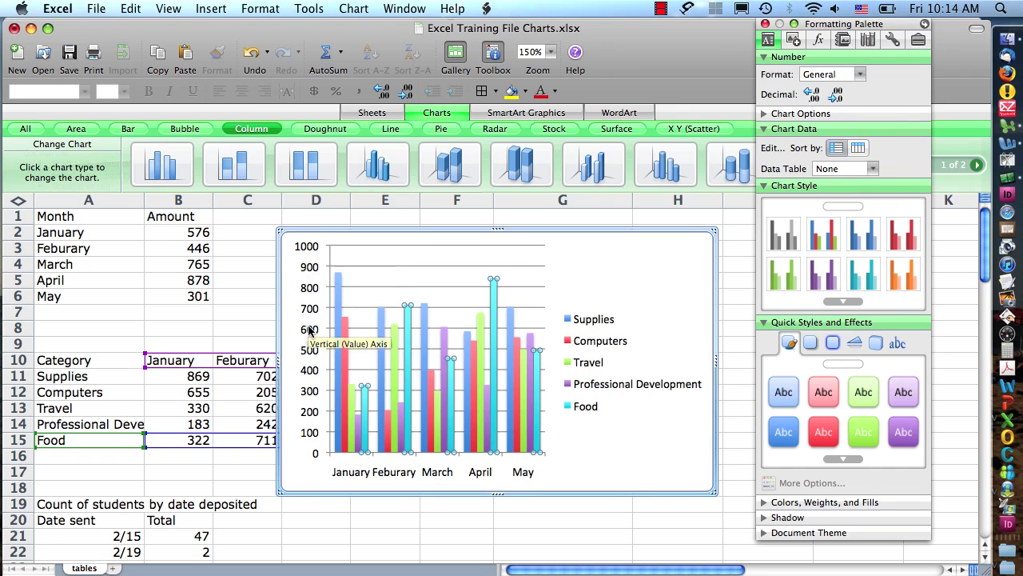
# Format the numbers on the chart's vertical value axis as Currency with no decimal places.
pyautogui.click(309, 252)
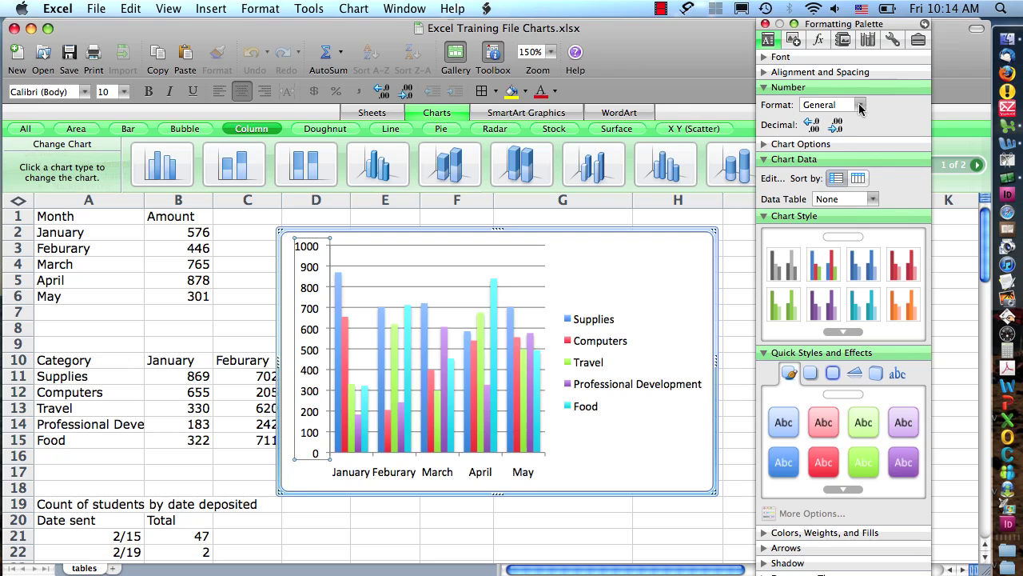
pyautogui.click(764, 88)
pyautogui.click(765, 88)
pyautogui.click(860, 105)
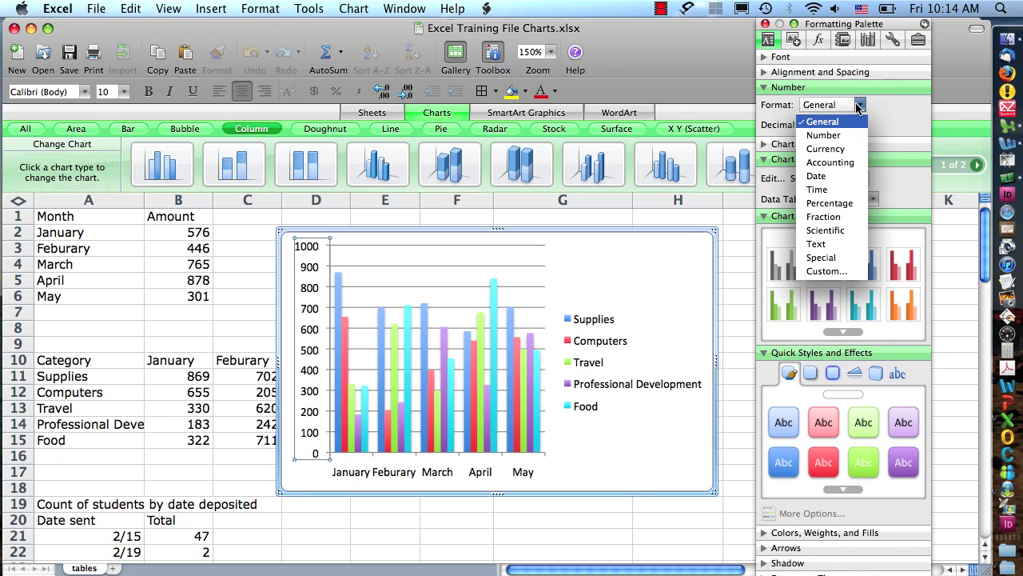
pyautogui.click(833, 154)
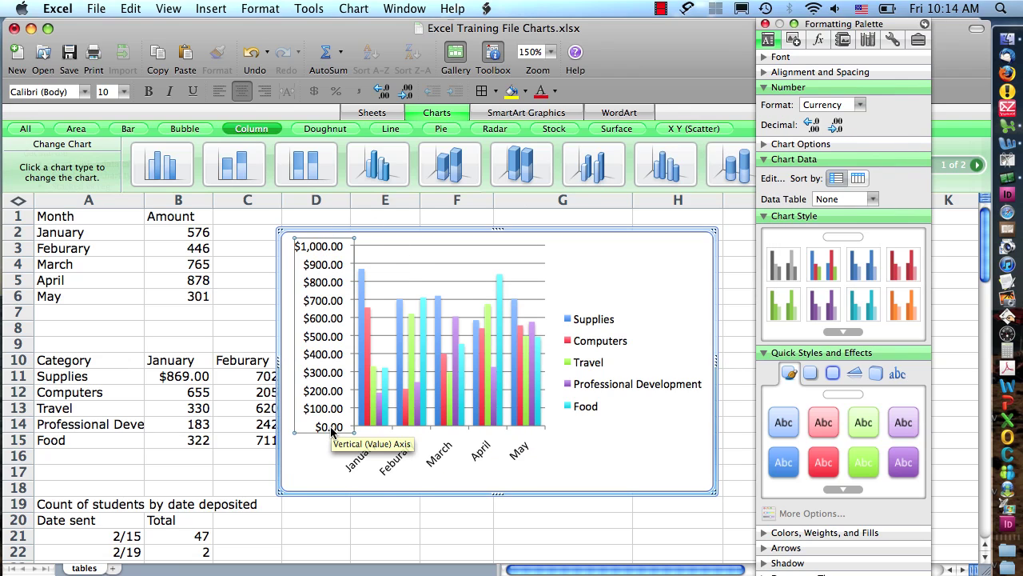
pyautogui.click(834, 126)
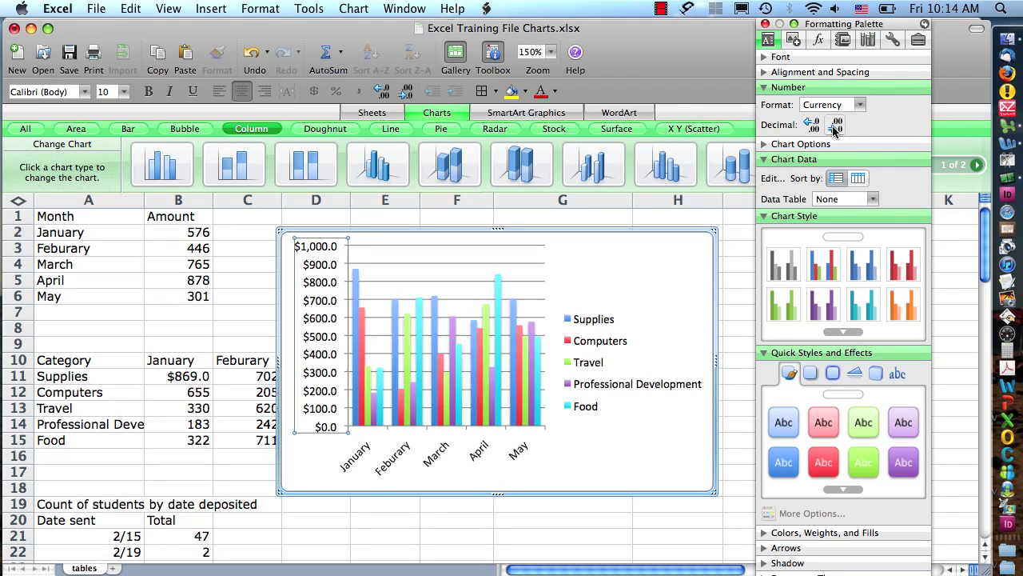
pyautogui.click(833, 126)
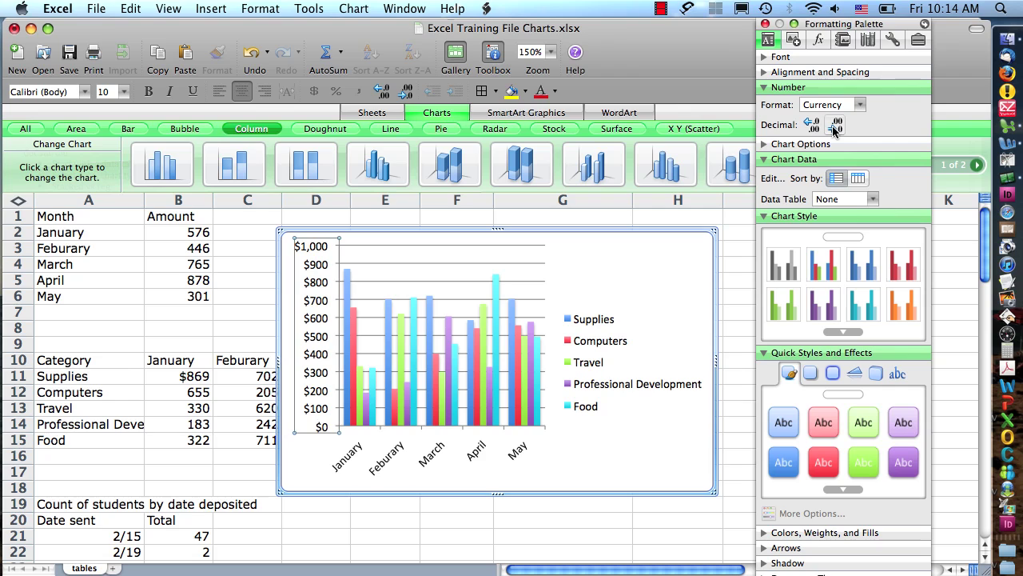
# Unlink the vertical axis number format from its source data, keeping the custom format \$#,##0.
pyautogui.rightClick(308, 296)
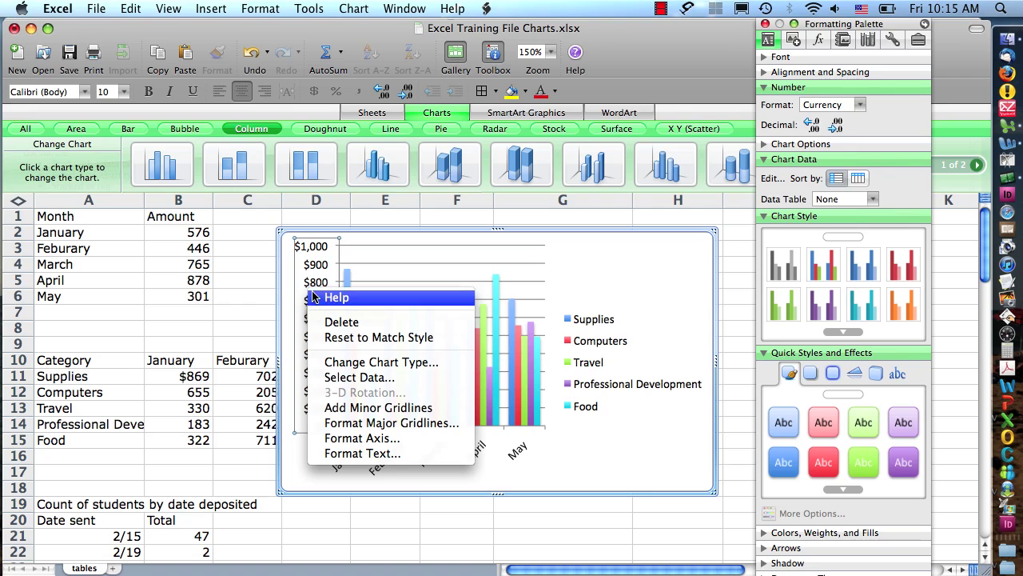
pyautogui.click(423, 439)
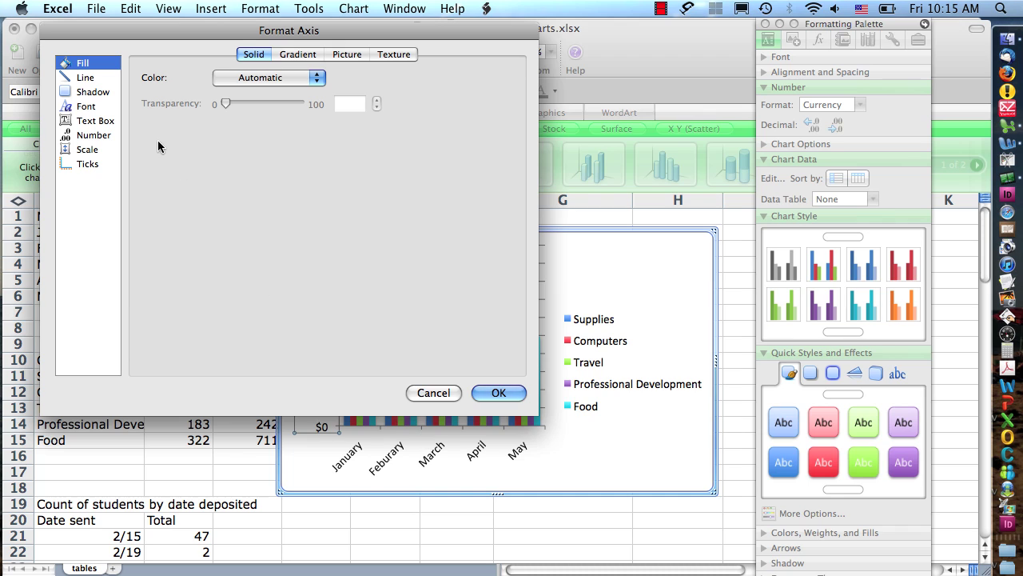
pyautogui.click(92, 136)
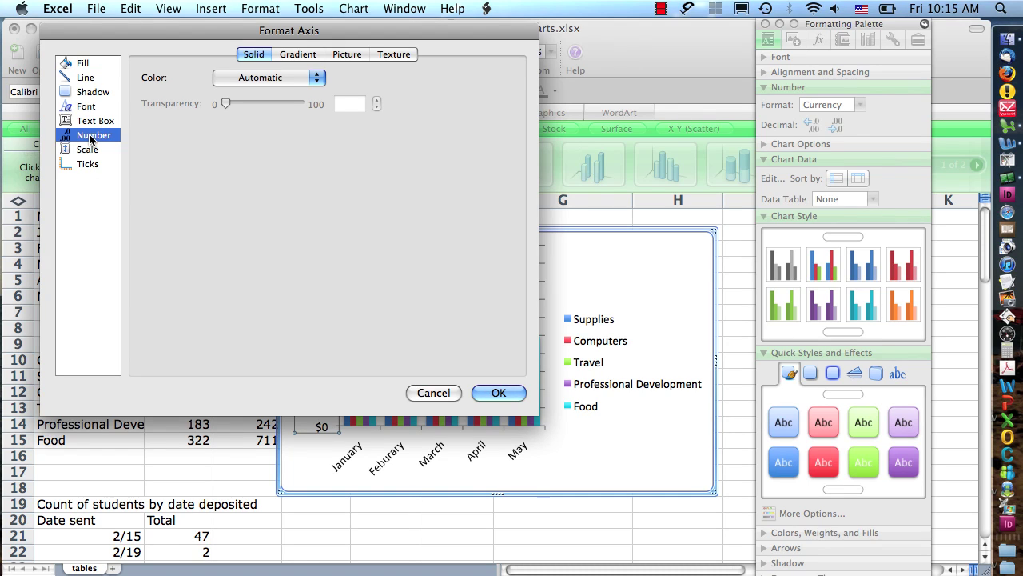
pyautogui.moveTo(168, 36); pyautogui.dragTo(484, 40)
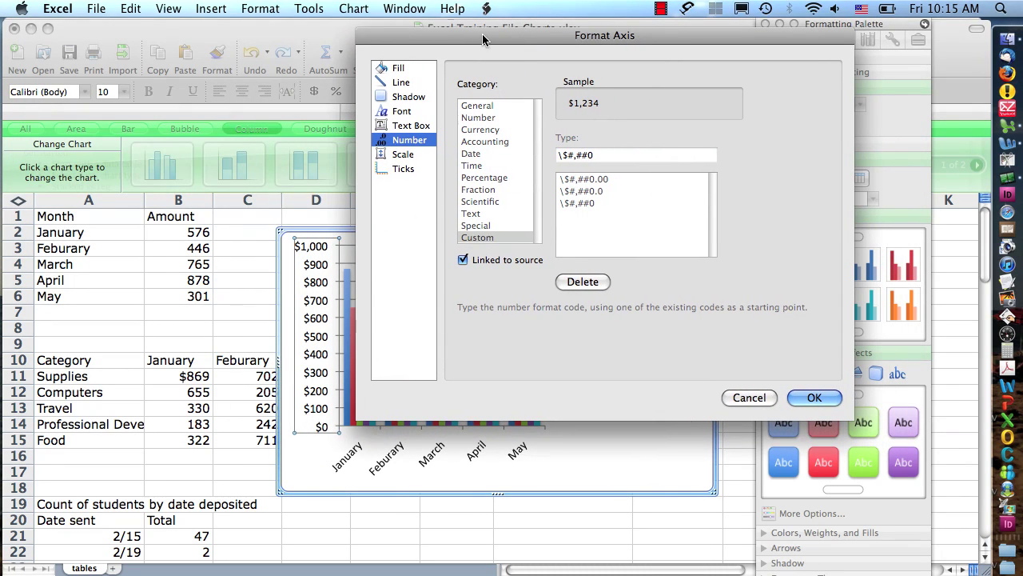
pyautogui.click(462, 262)
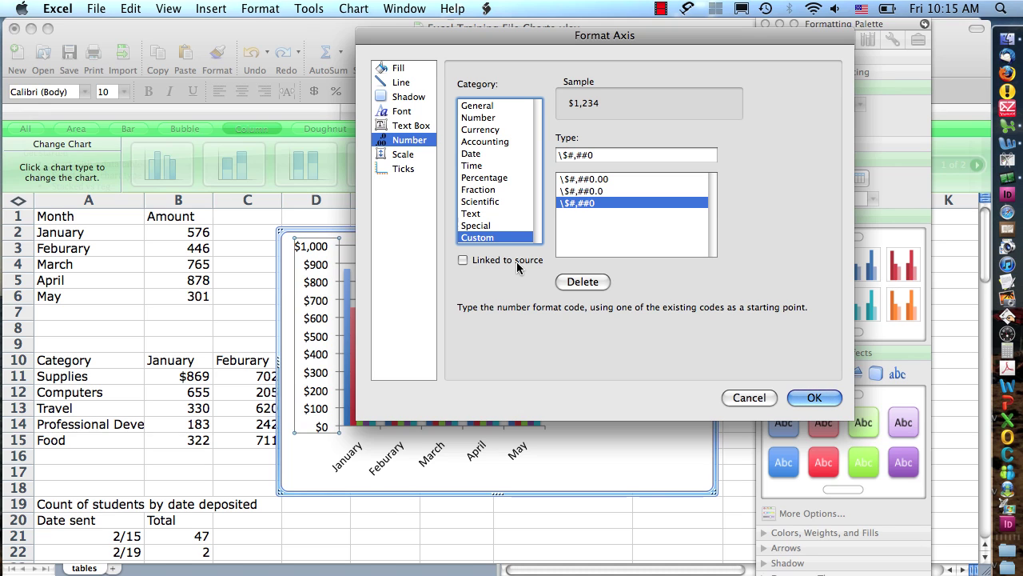
pyautogui.click(812, 398)
# Add the chart title "My Great Chart" in the chart options.
pyautogui.click(763, 144)
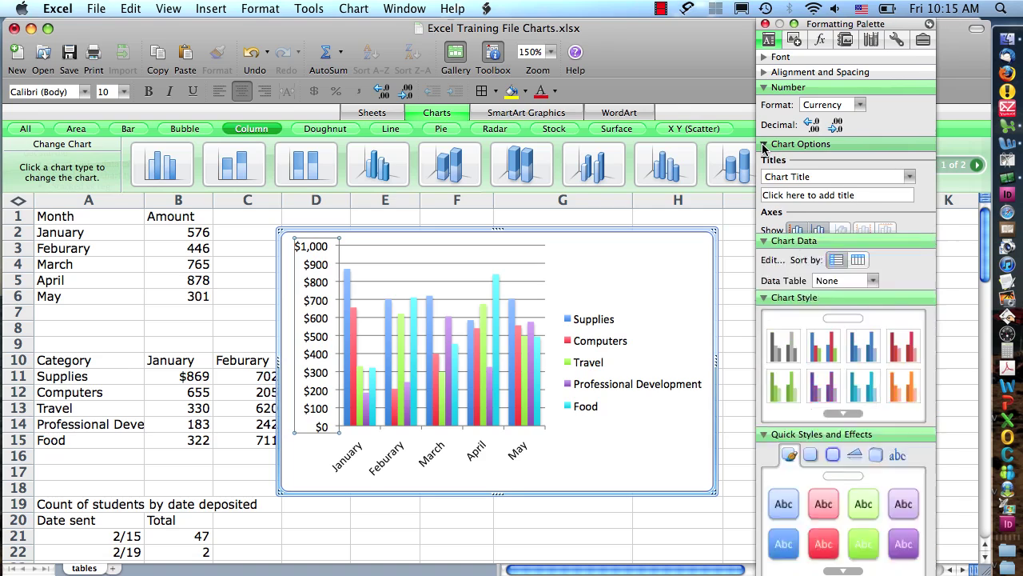
pyautogui.click(764, 145)
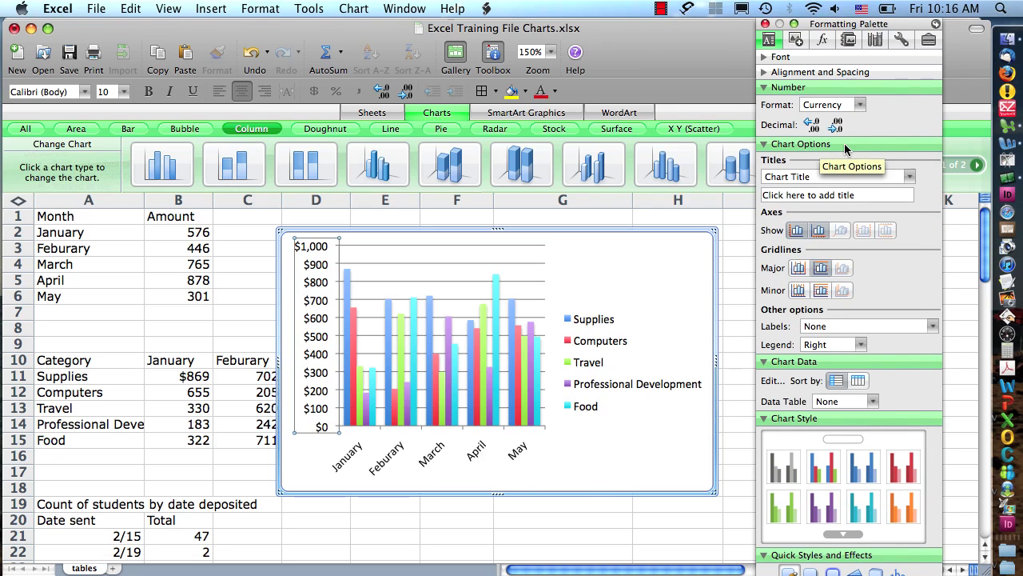
pyautogui.click(873, 195)
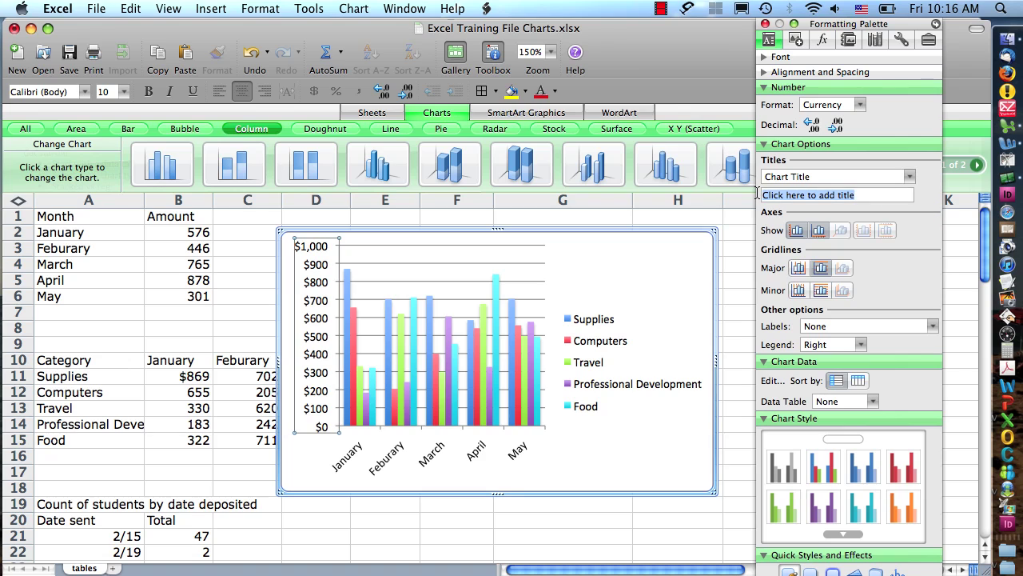
pyautogui.write('My Great Chart')
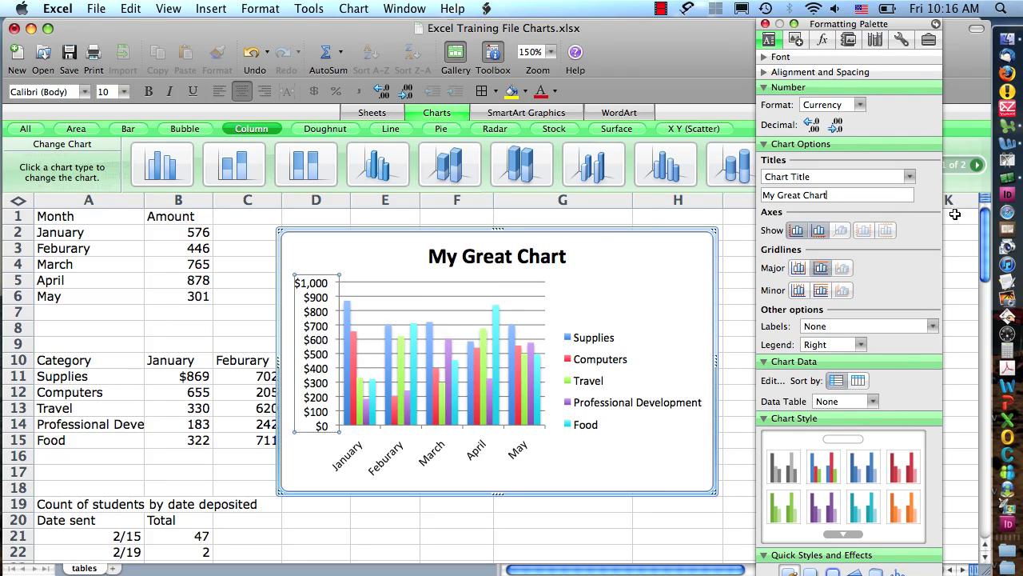
# Add the title "Months" to the horizontal category axis.
pyautogui.click(909, 177)
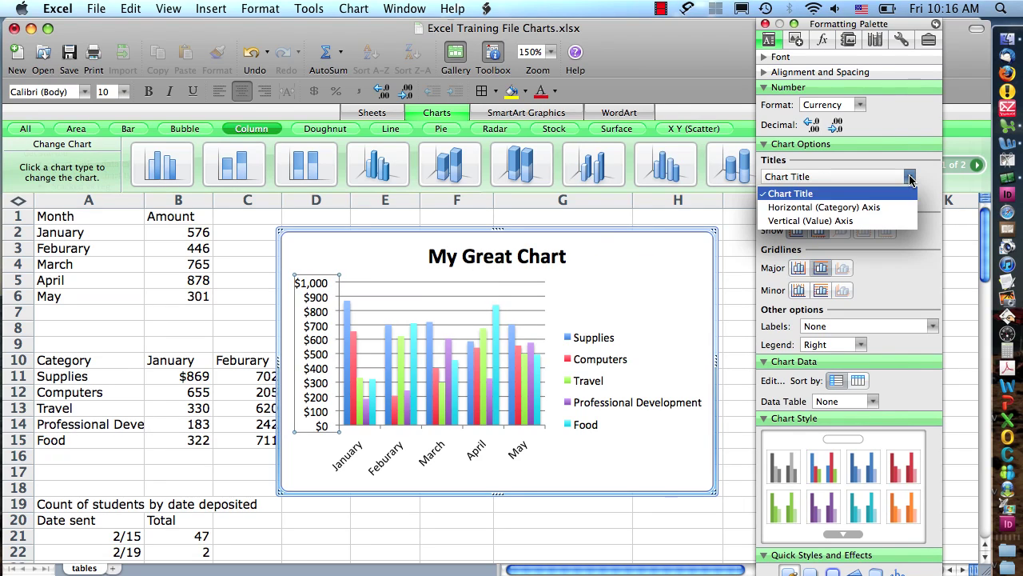
pyautogui.click(894, 207)
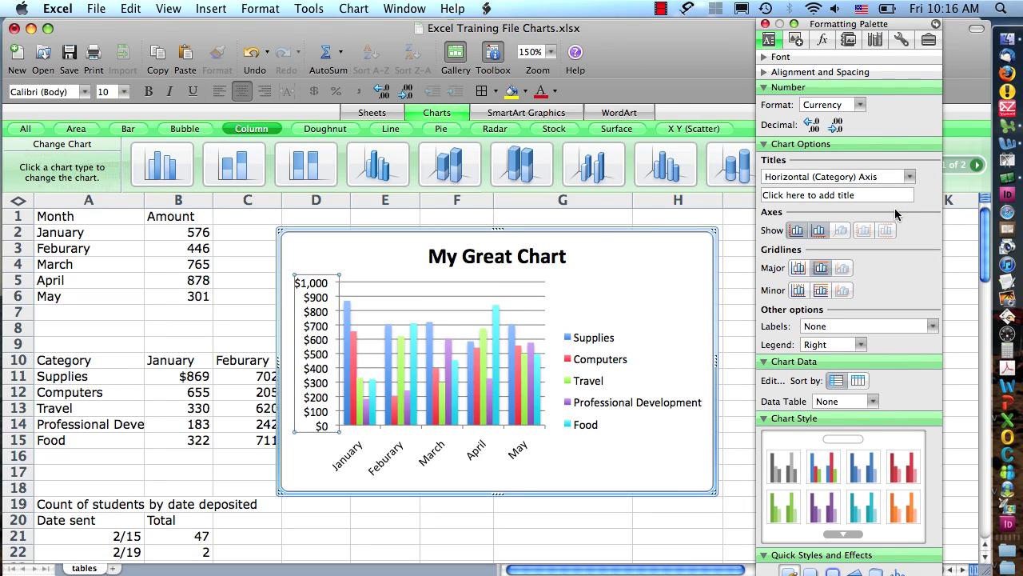
pyautogui.click(799, 195)
pyautogui.write('Months')
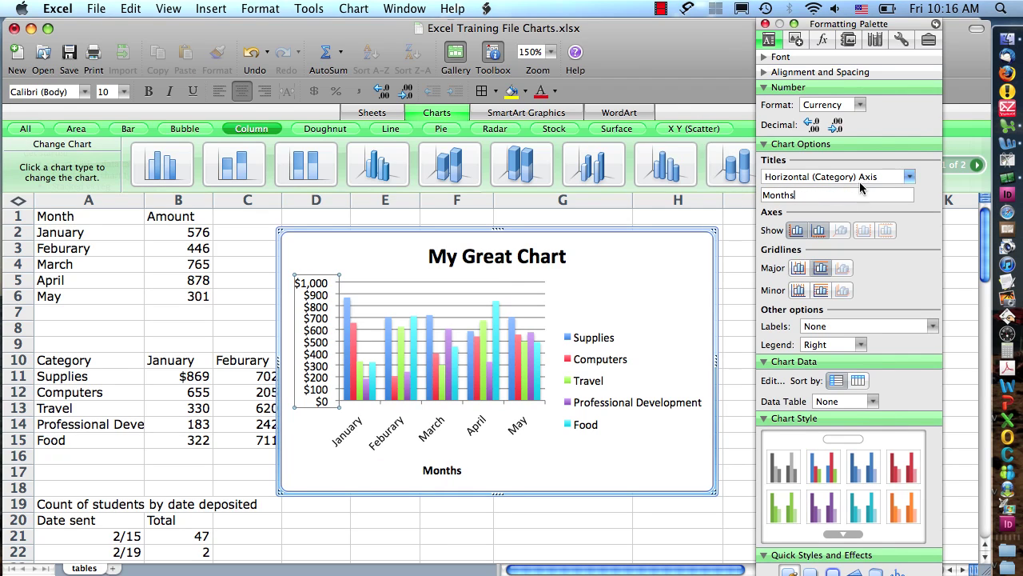
# Add the title "Amounts" to the vertical value axis.
pyautogui.click(909, 175)
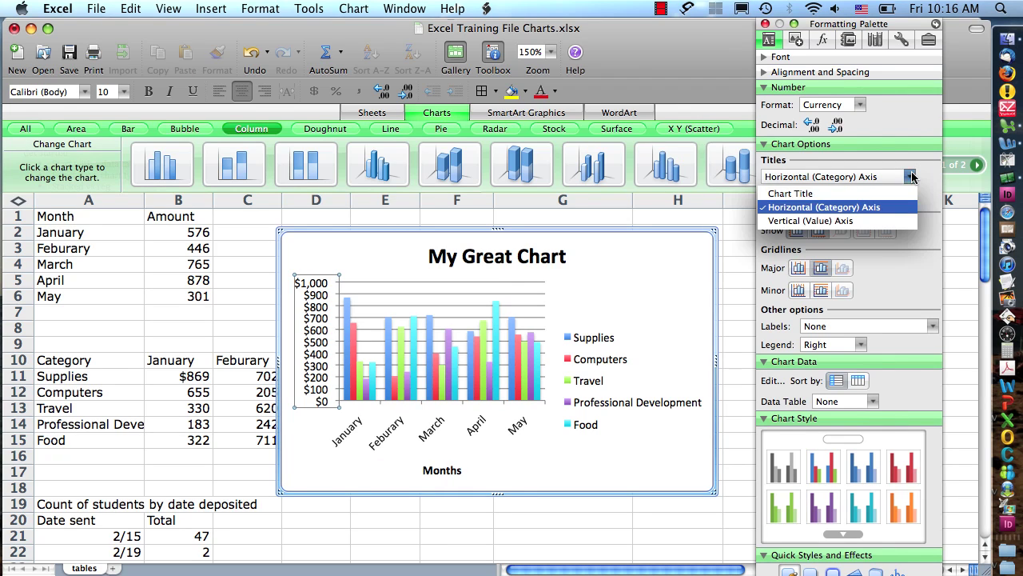
pyautogui.click(886, 221)
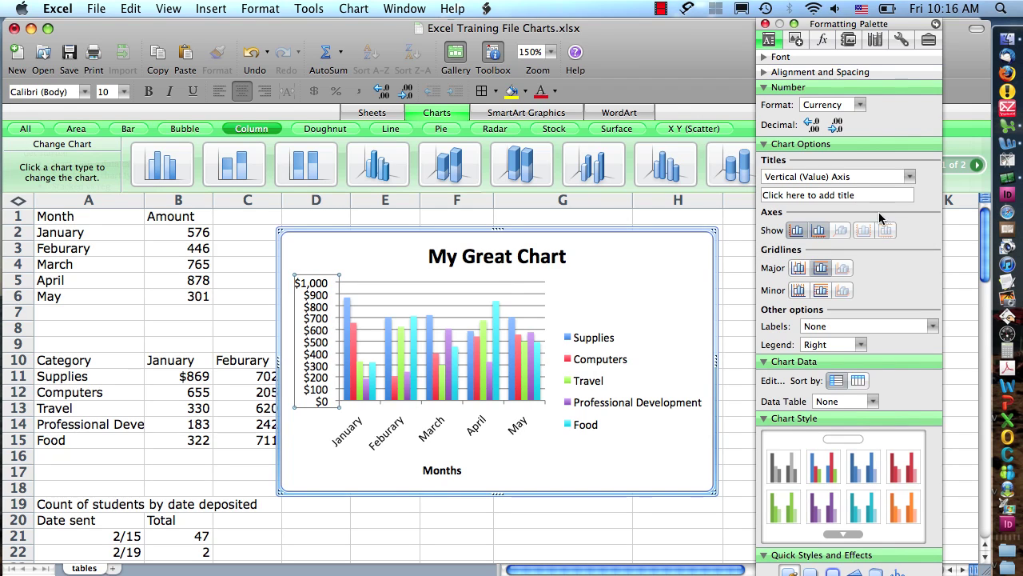
pyautogui.click(870, 195)
pyautogui.write('Amounts')
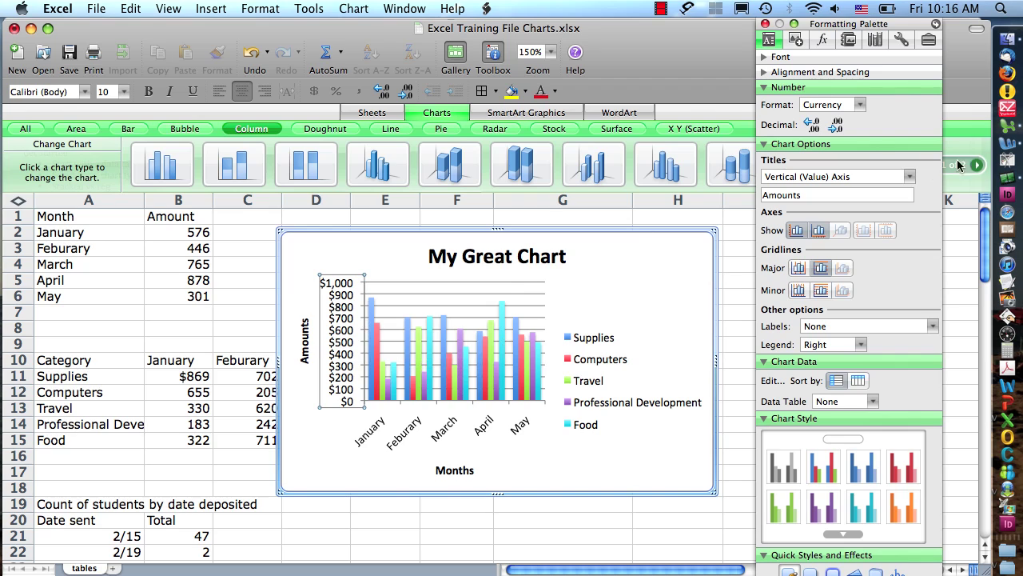
pyautogui.write(',')
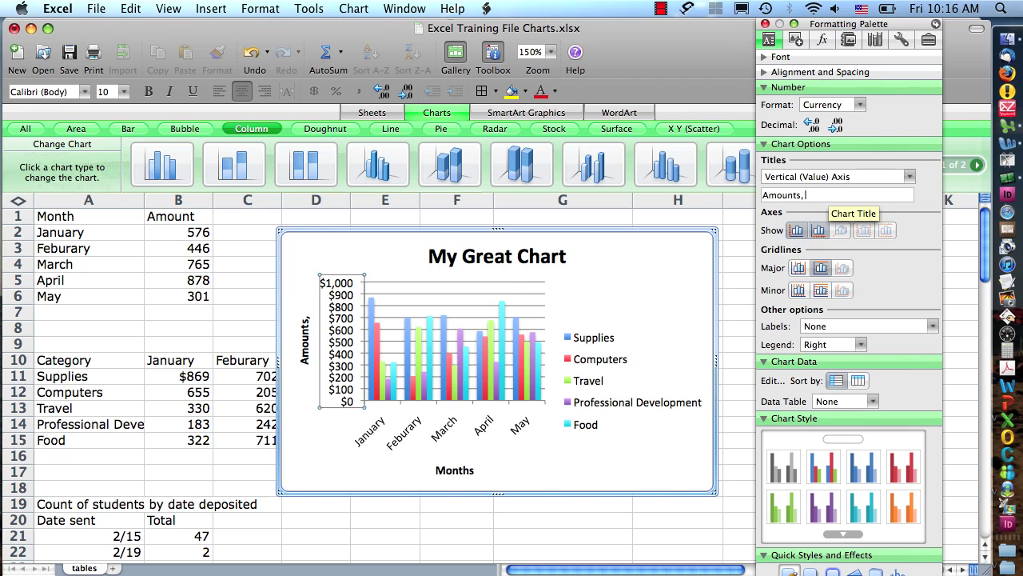
pyautogui.press('BackSpace')
pyautogui.press('BackSpace')
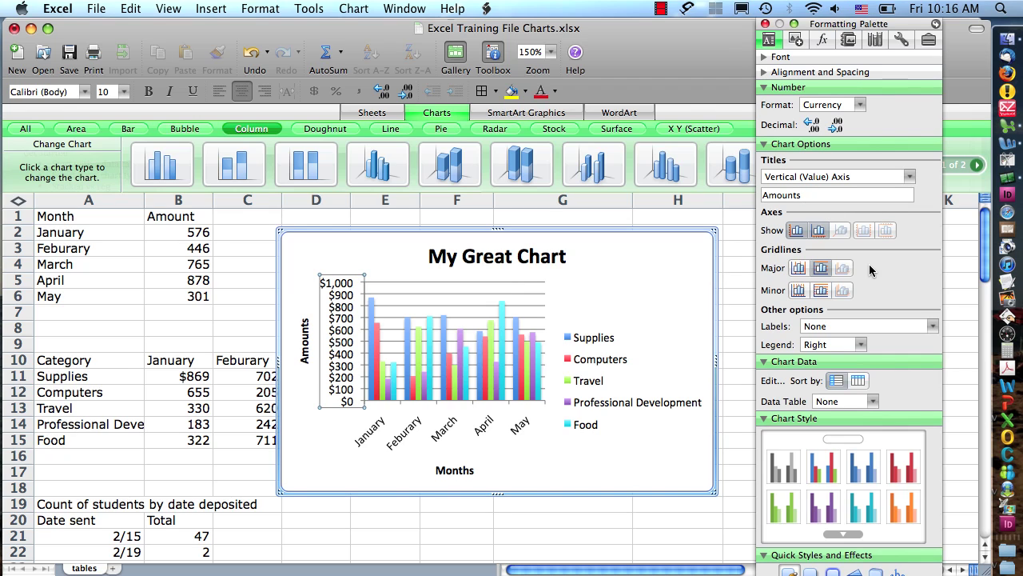
# Hide and restore the chart's primary vertical axis, and do the same with its primary horizontal axis.
pyautogui.click(803, 233)
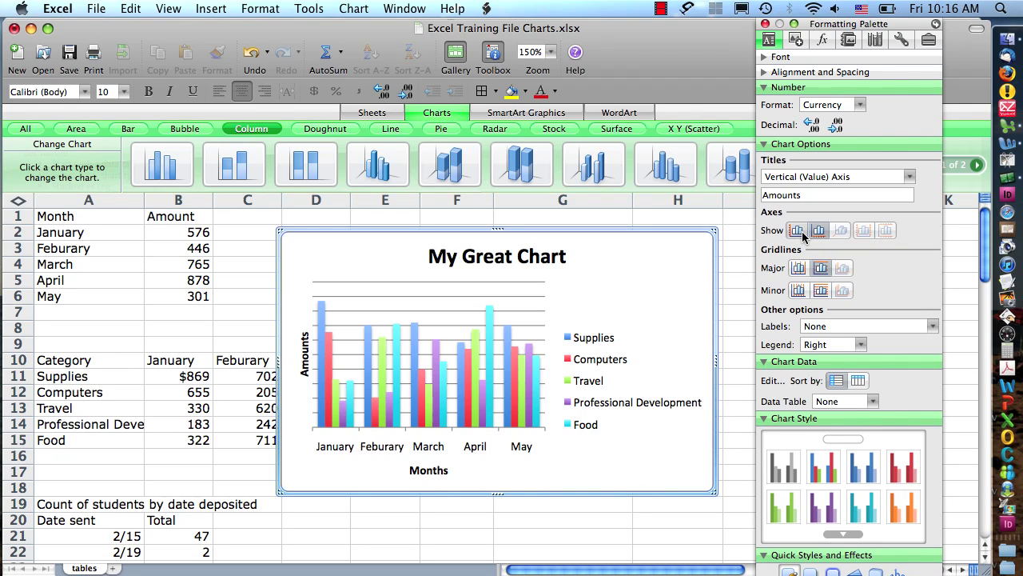
pyautogui.click(800, 232)
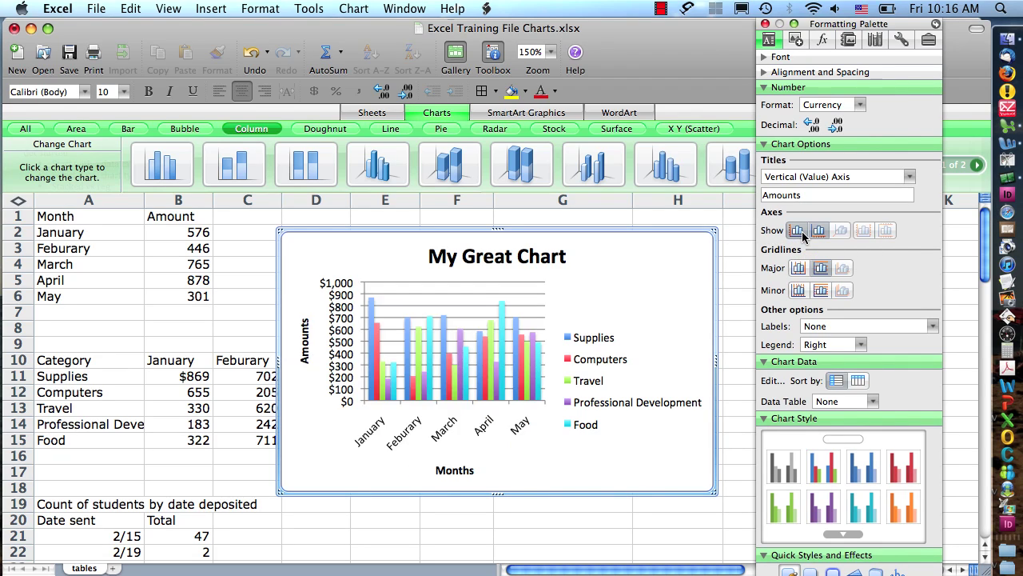
pyautogui.click(823, 232)
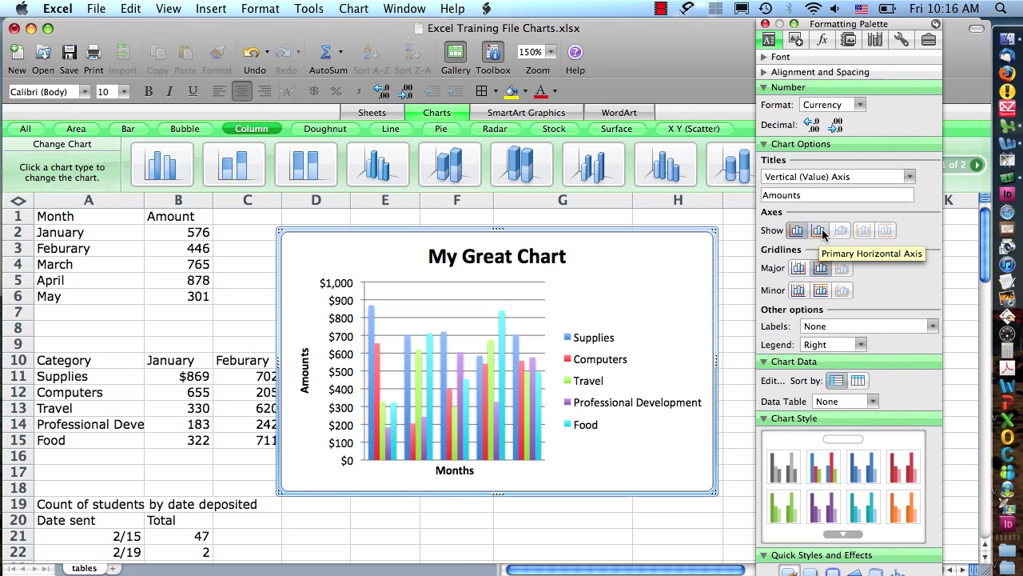
pyautogui.click(821, 232)
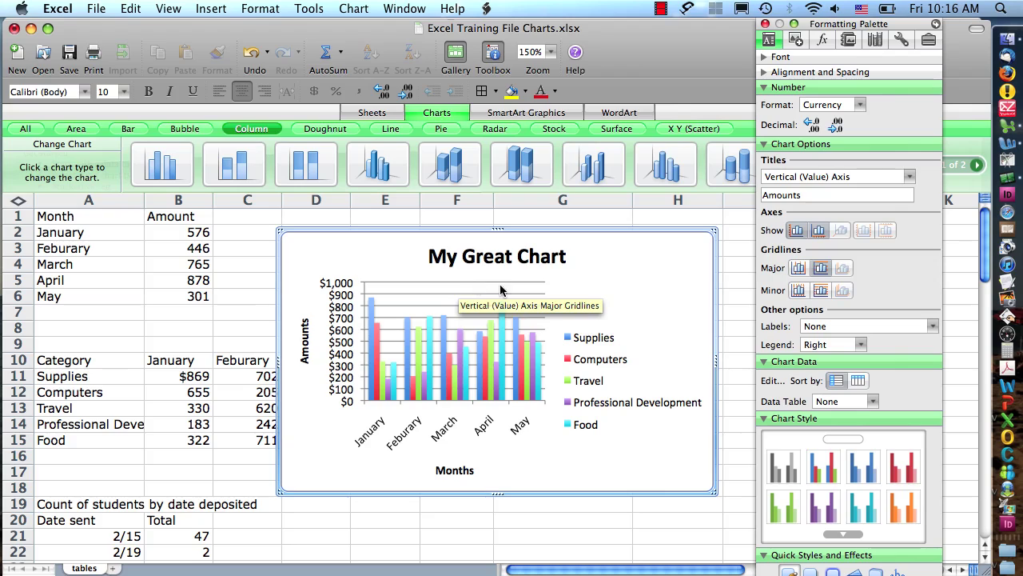
# Try out the major vertical gridlines and the minor horizontal gridlines on the chart, removing each again.
pyautogui.click(821, 271)
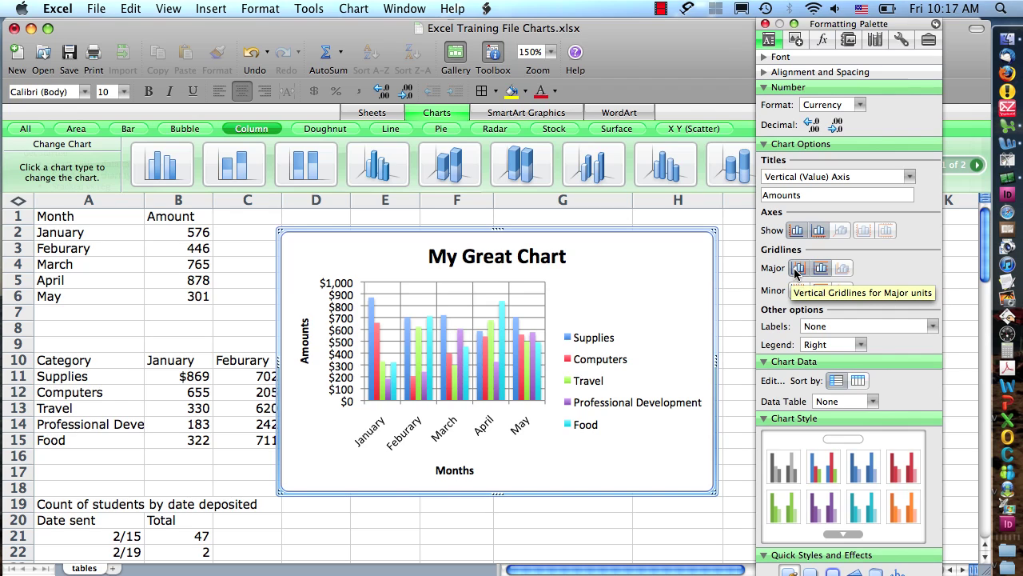
pyautogui.click(795, 273)
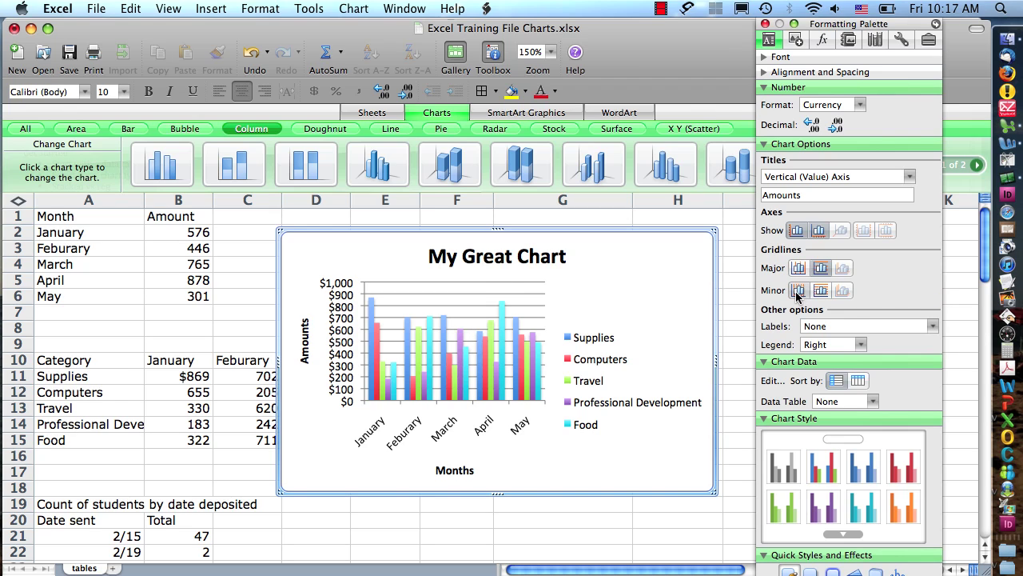
pyautogui.click(824, 292)
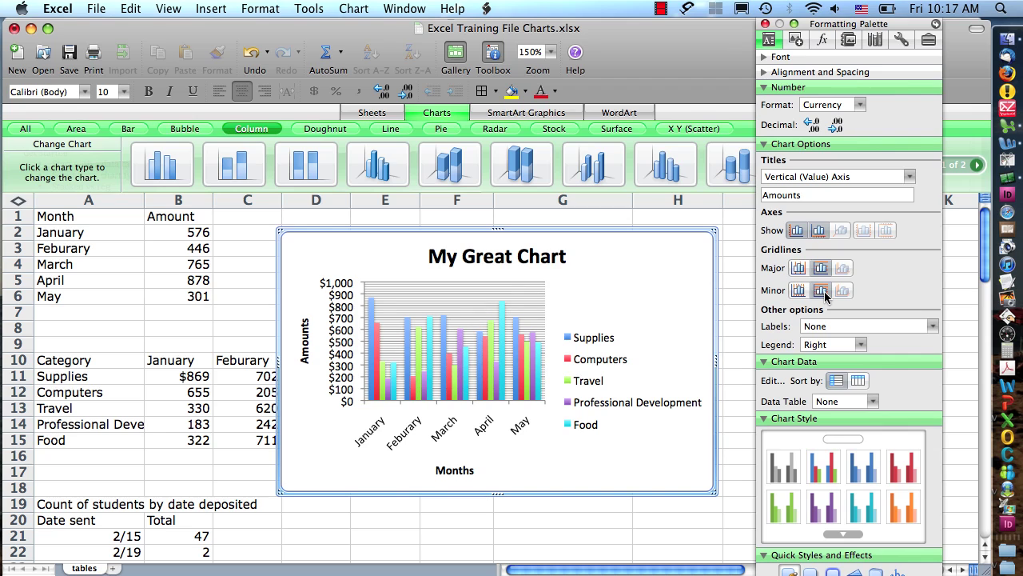
pyautogui.click(823, 292)
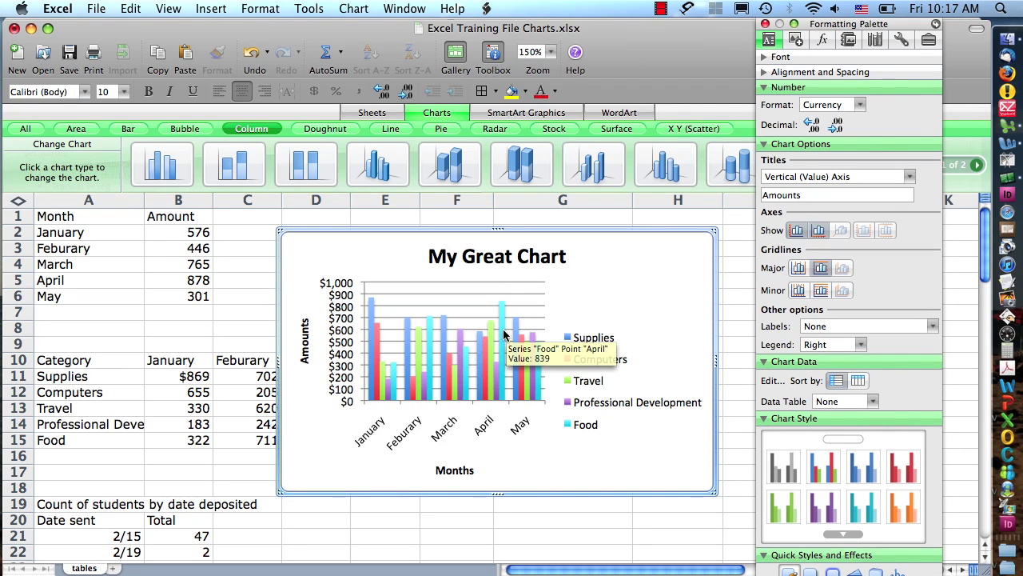
# Label the chart's columns with their values.
pyautogui.click(932, 326)
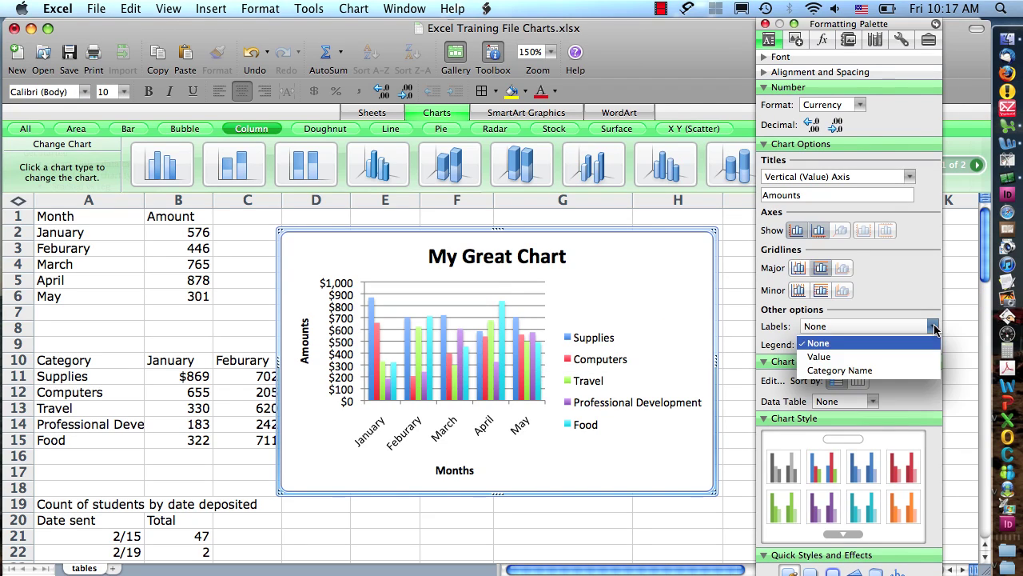
pyautogui.click(875, 356)
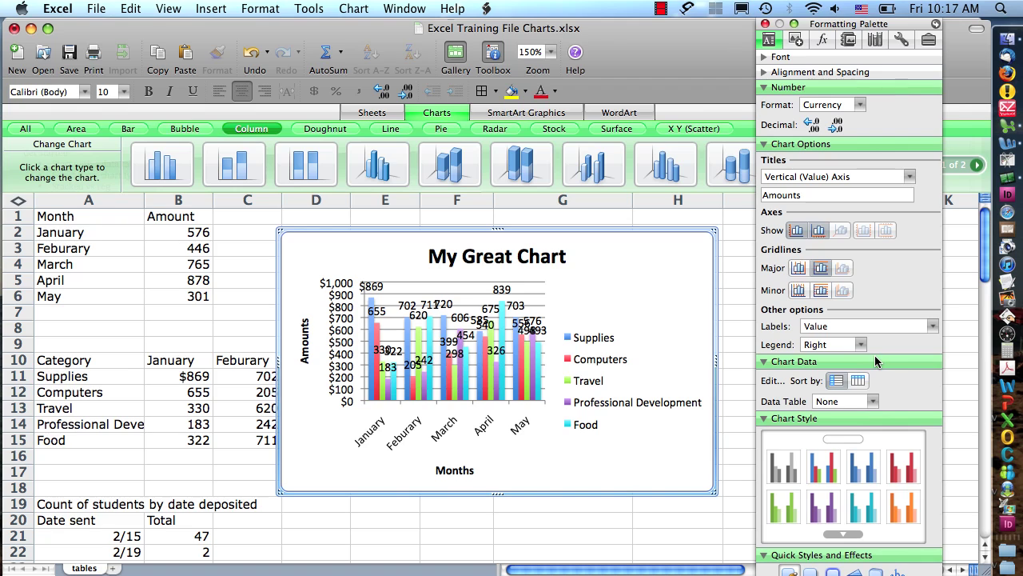
# Remove the value data labels from the chart's columns by setting the labels to None.
pyautogui.click(932, 326)
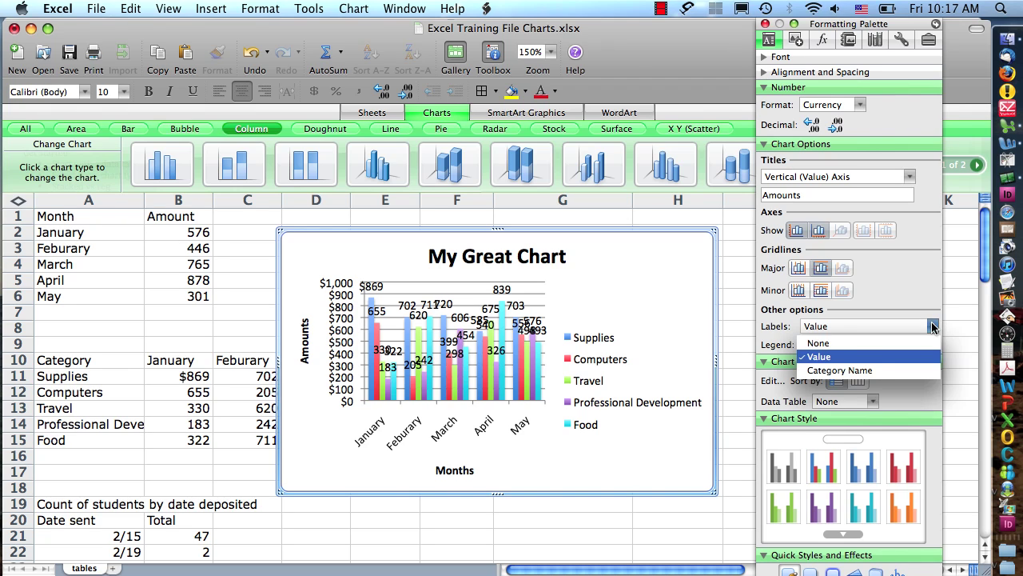
pyautogui.click(871, 349)
pyautogui.click(862, 345)
pyautogui.click(887, 352)
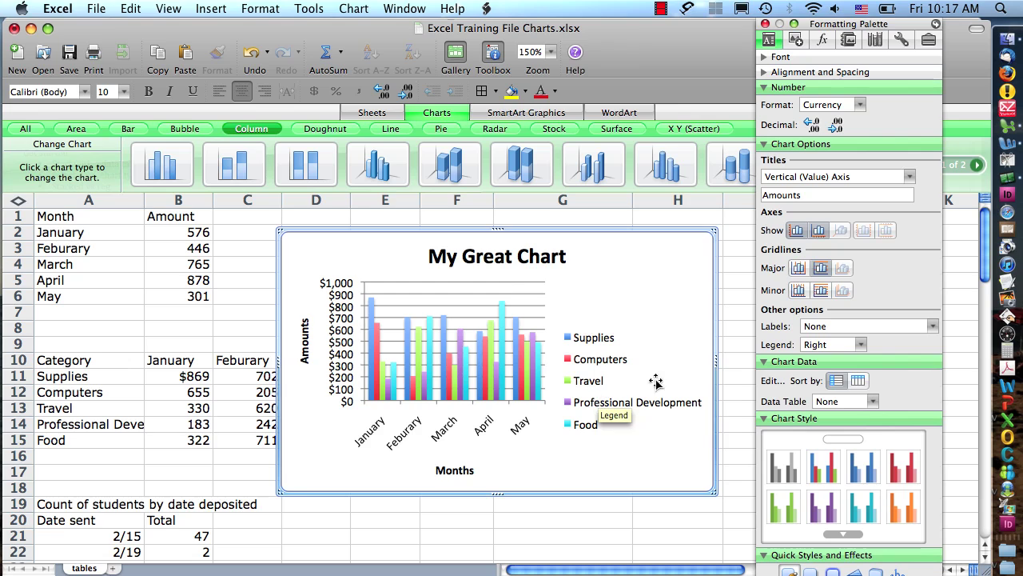
# Try the legend at the left of the chart and settle on the Top position.
pyautogui.click(862, 345)
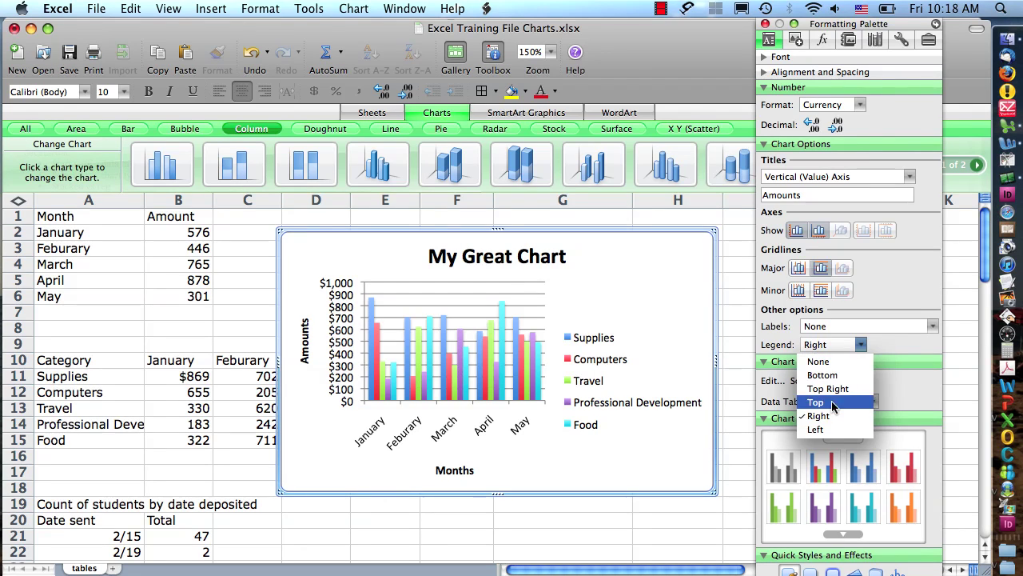
pyautogui.click(828, 430)
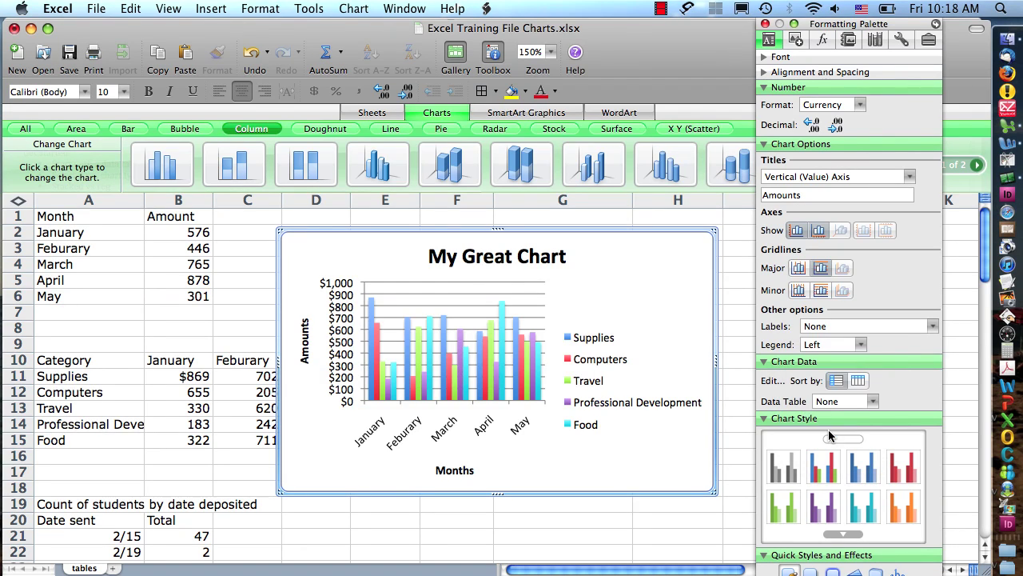
pyautogui.click(861, 345)
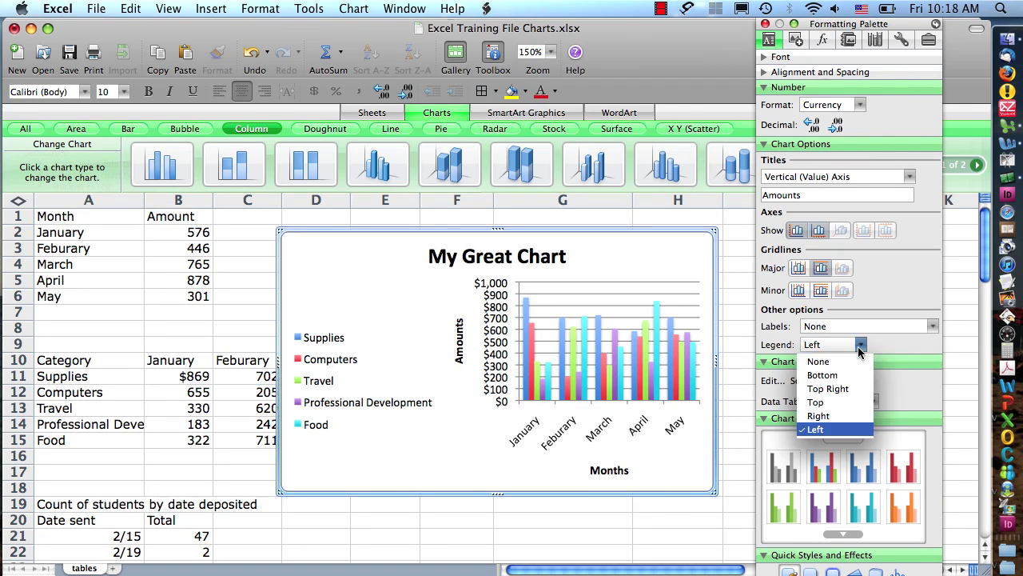
pyautogui.click(832, 400)
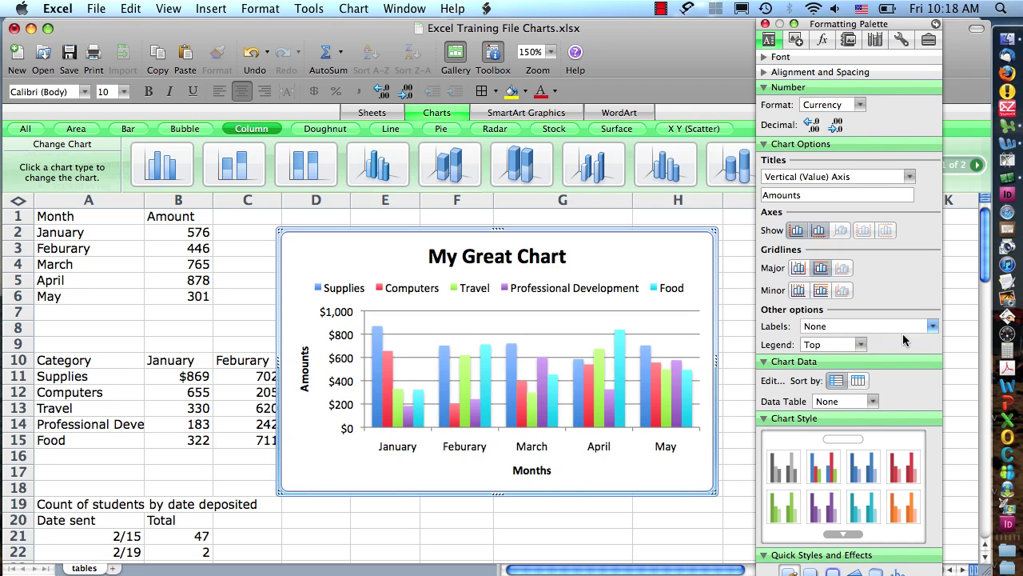
# Try sorting the chart data by column and return it to sorting by row.
pyautogui.click(766, 144)
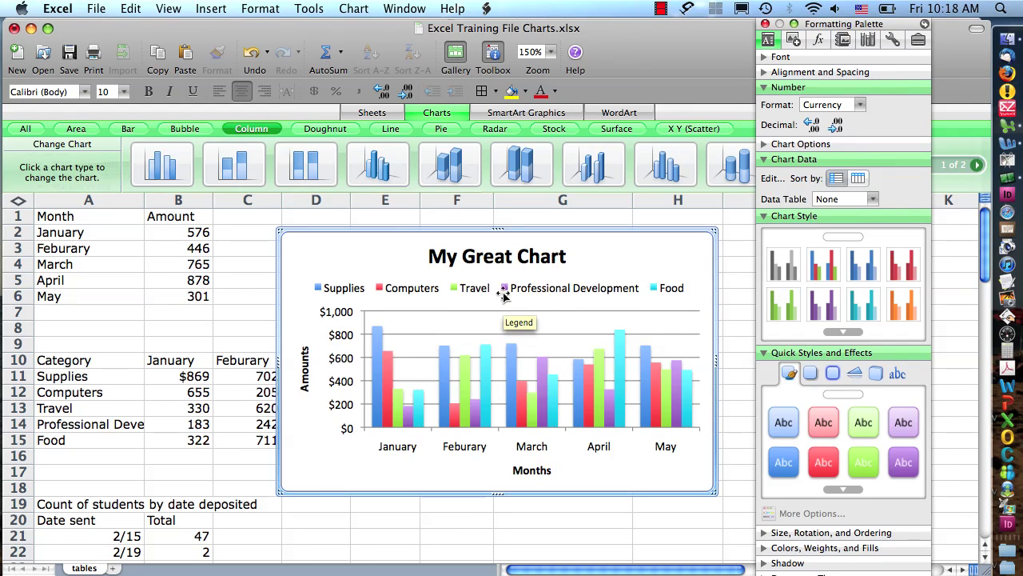
pyautogui.click(858, 179)
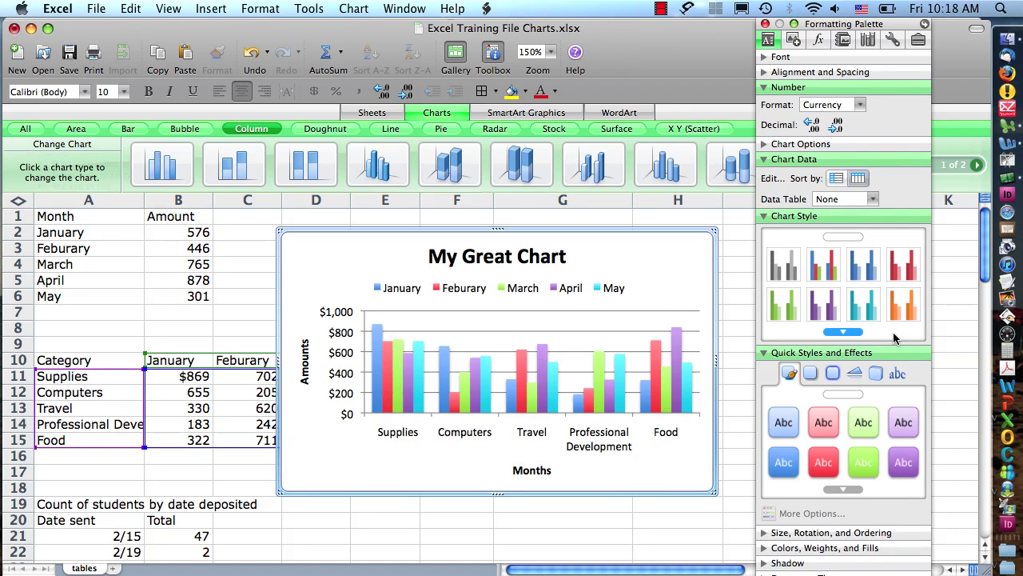
pyautogui.click(837, 179)
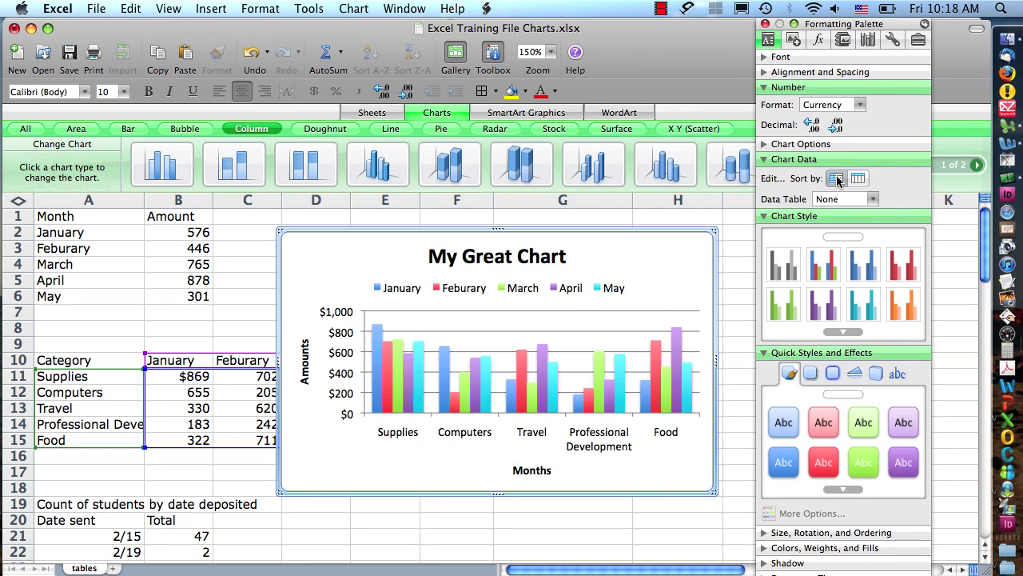
# Try out a data table beneath the columns with the chart made taller, and remove the data table again.
pyautogui.click(874, 200)
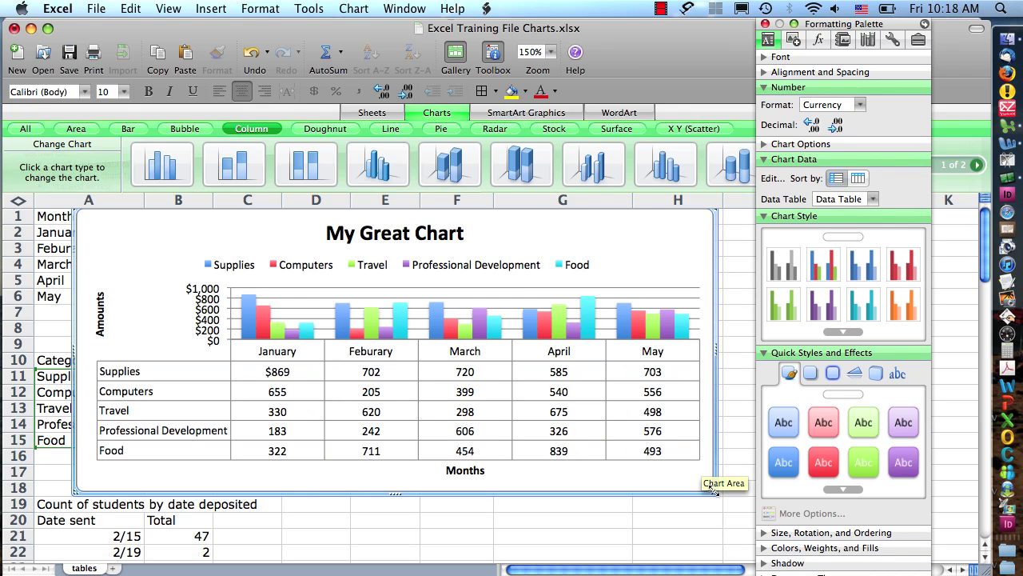
pyautogui.moveTo(713, 491); pyautogui.dragTo(679, 569)
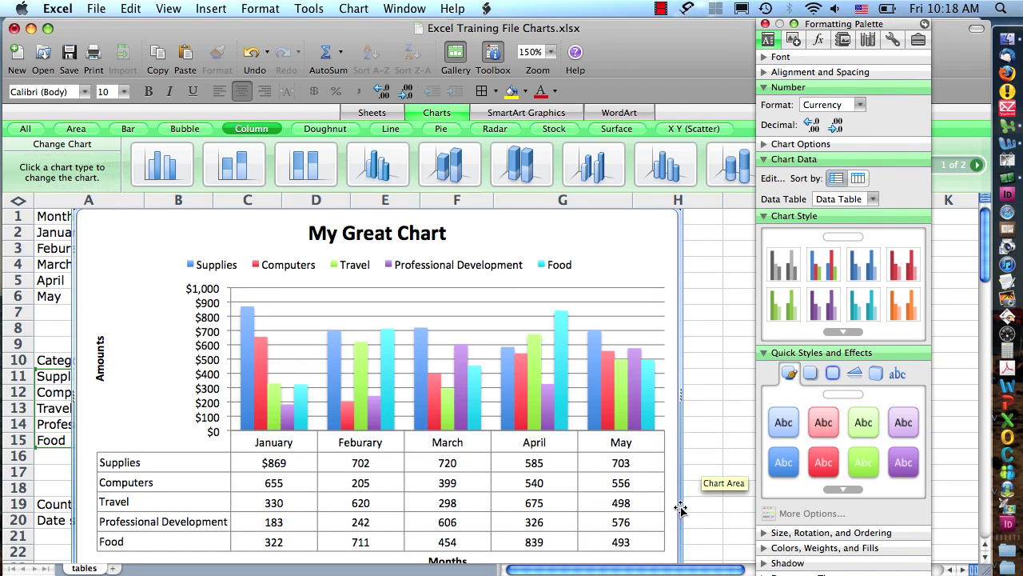
pyautogui.scroll(-2, 711, 369)
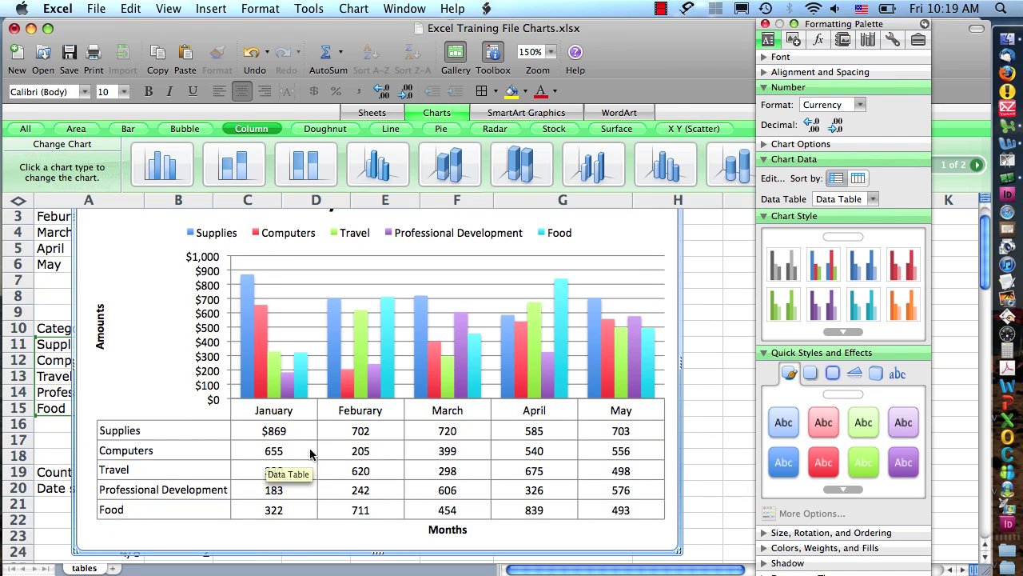
pyautogui.scroll(2, 381, 418)
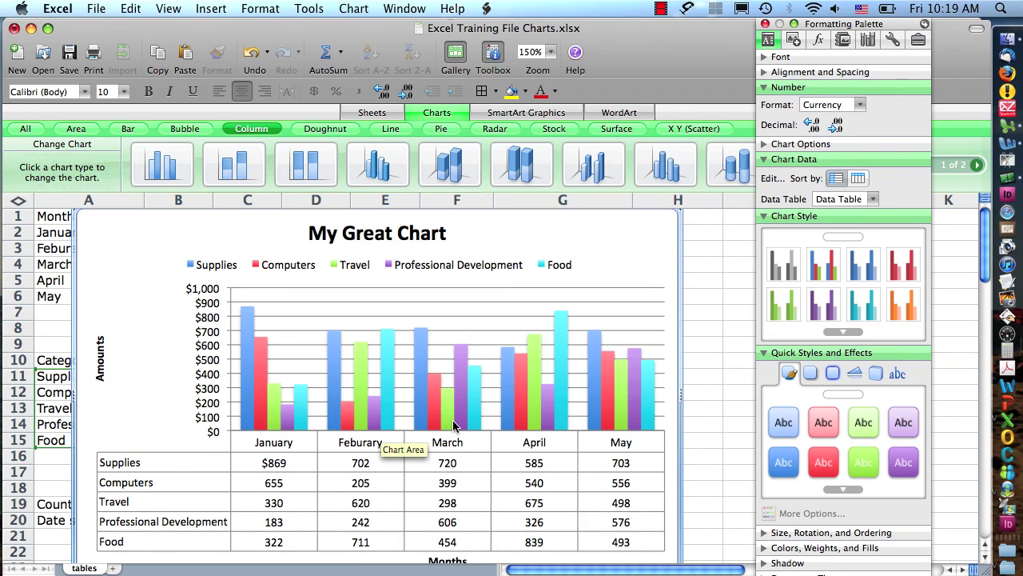
pyautogui.scroll(-5, 456, 425)
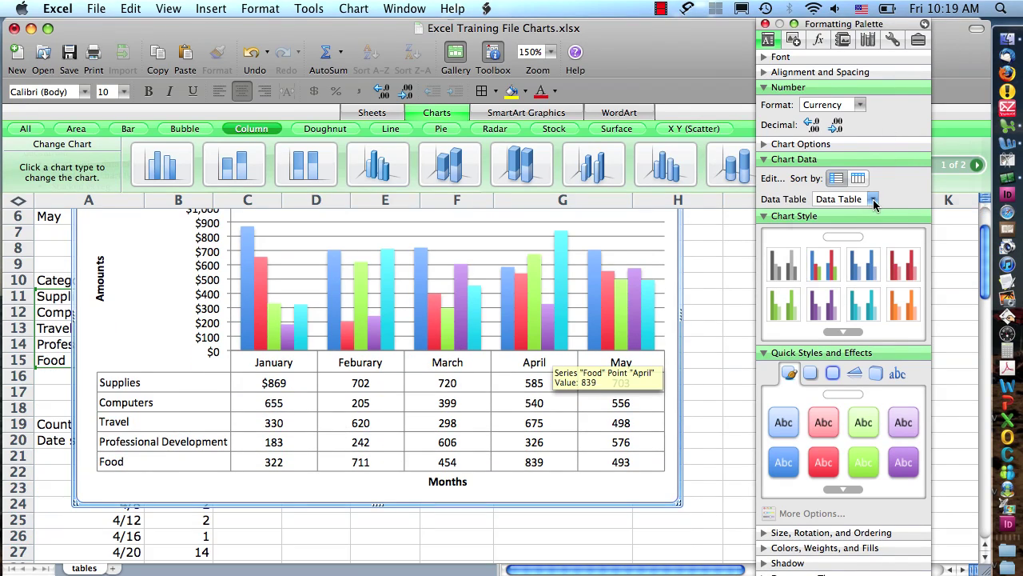
pyautogui.click(874, 200)
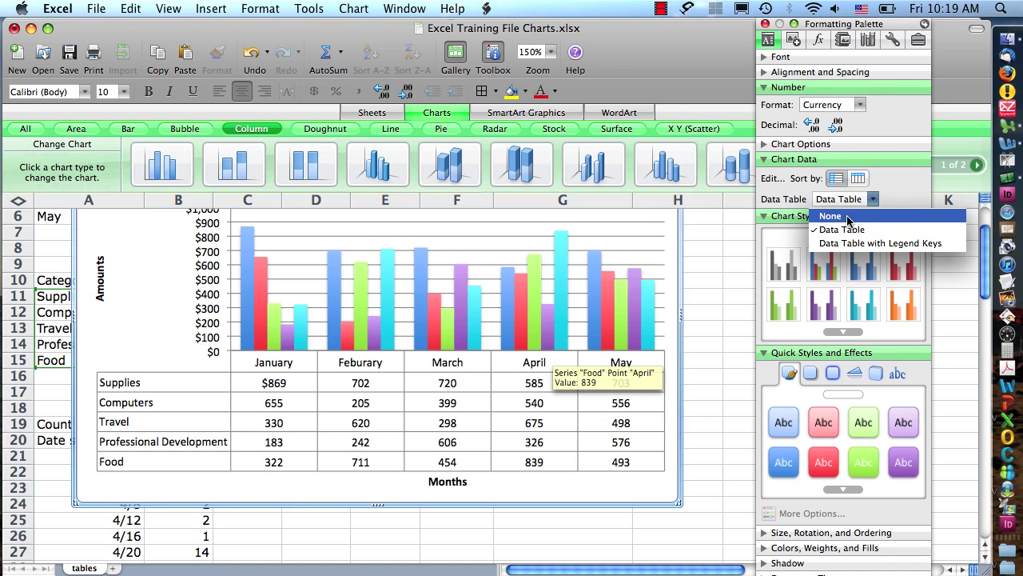
pyautogui.click(846, 215)
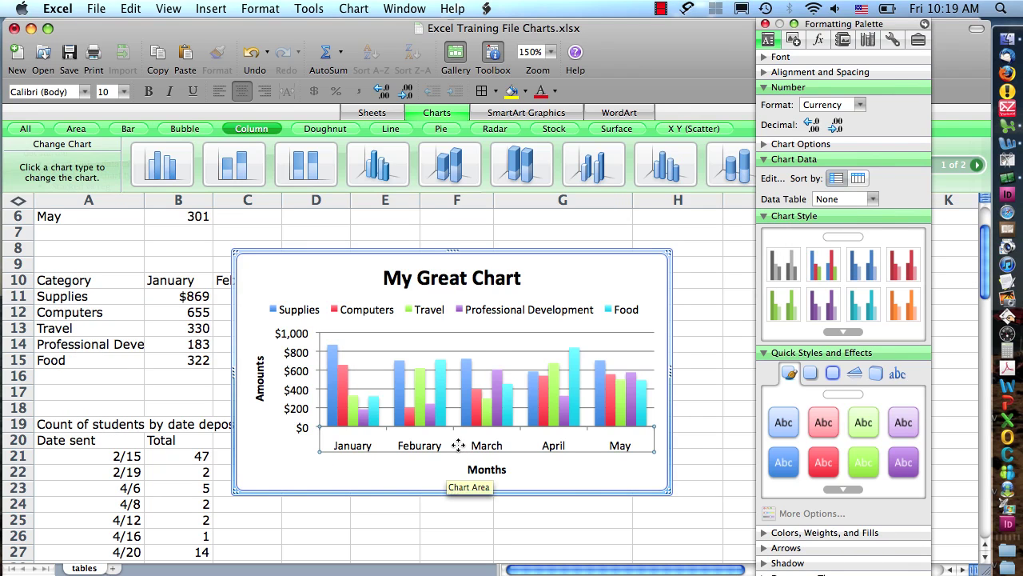
pyautogui.rightClick(458, 445)
pyautogui.click(438, 441)
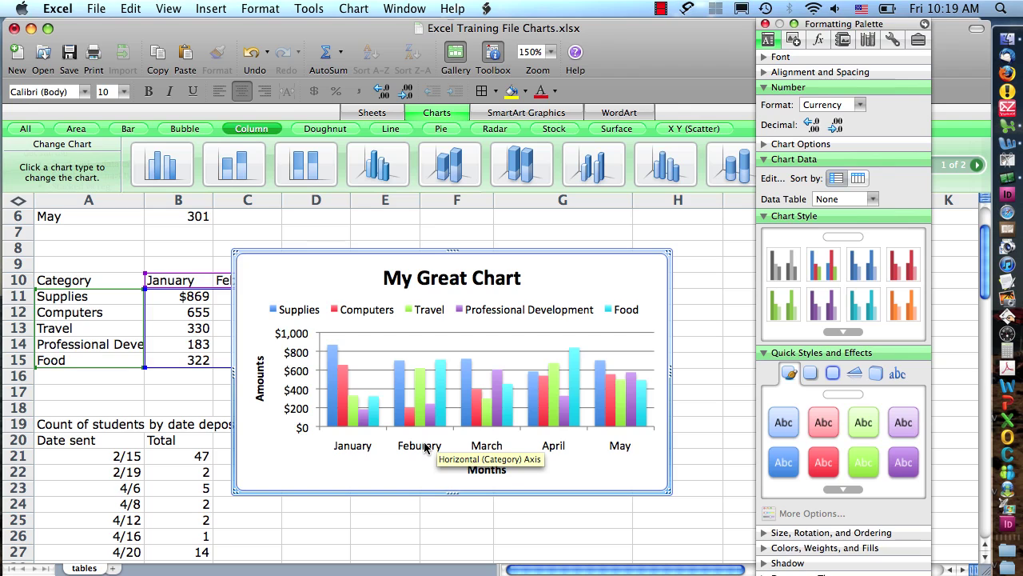
pyautogui.rightClick(425, 446)
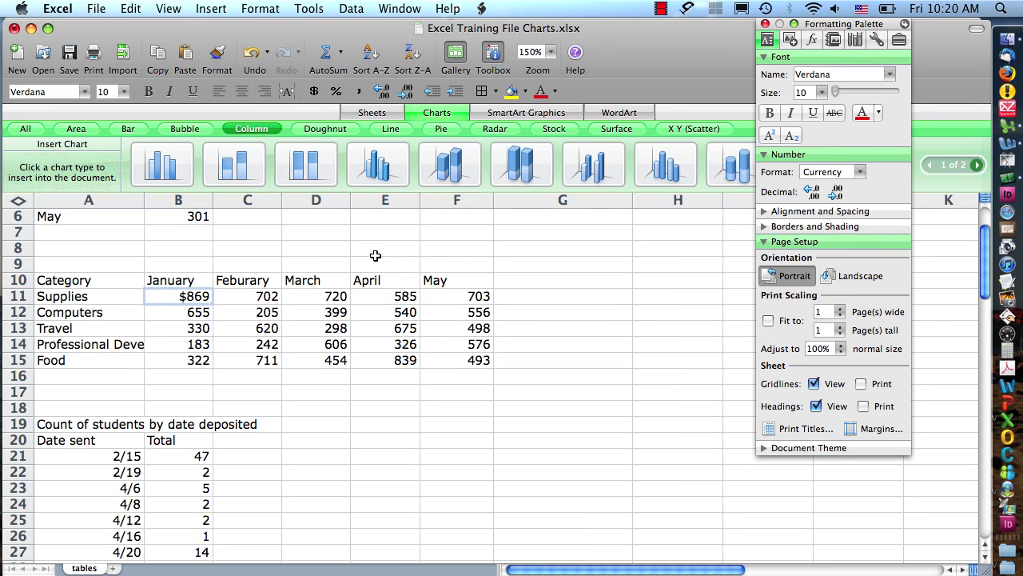
# Insert a line chart of the student totals by date sent, with data through row 45 and without the Grand Total row.
pyautogui.scroll(-6, 376, 255)
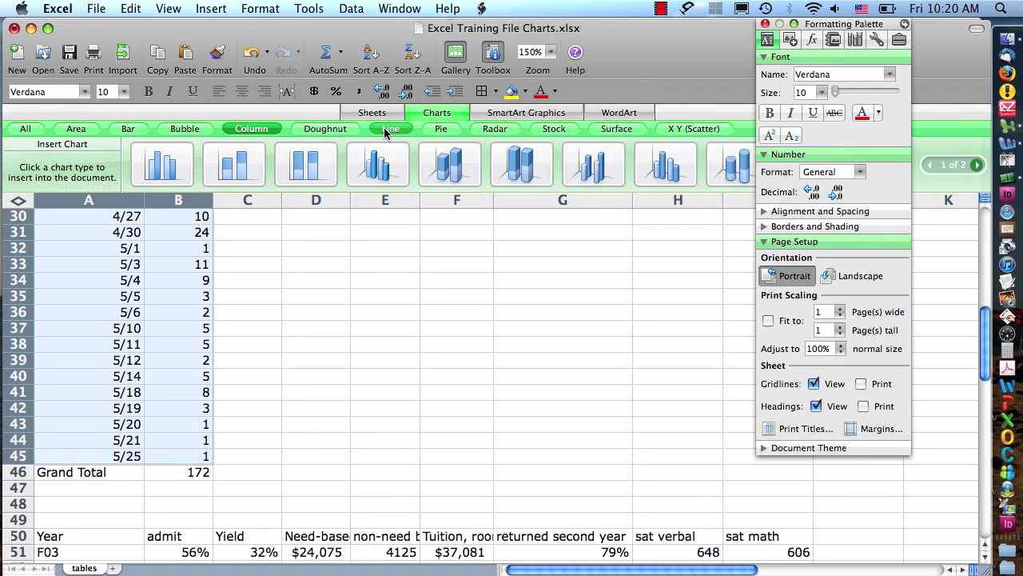
pyautogui.click(162, 164)
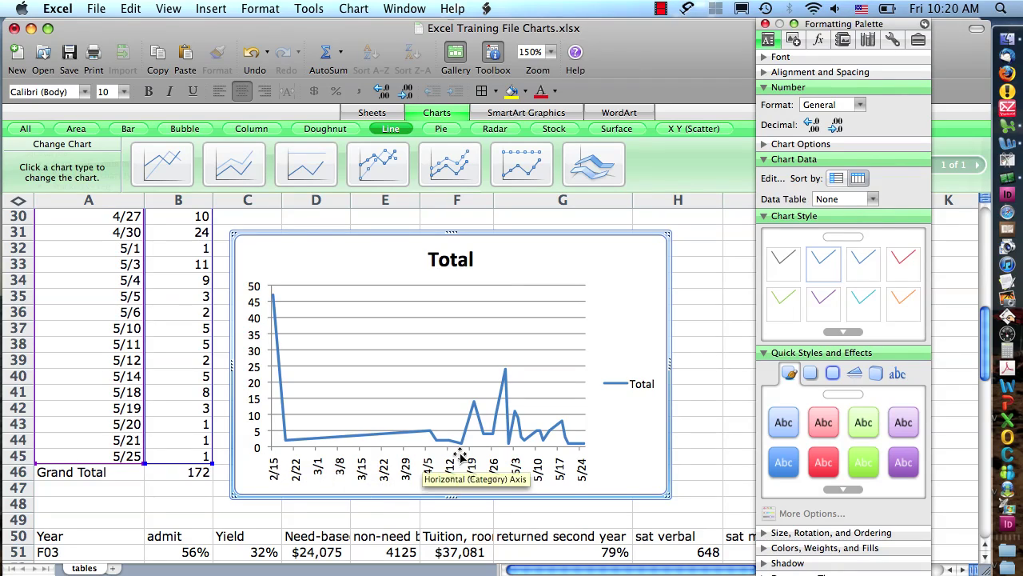
# Set the base unit of the line chart's horizontal date axis scale to Month(s).
pyautogui.moveTo(279, 369)
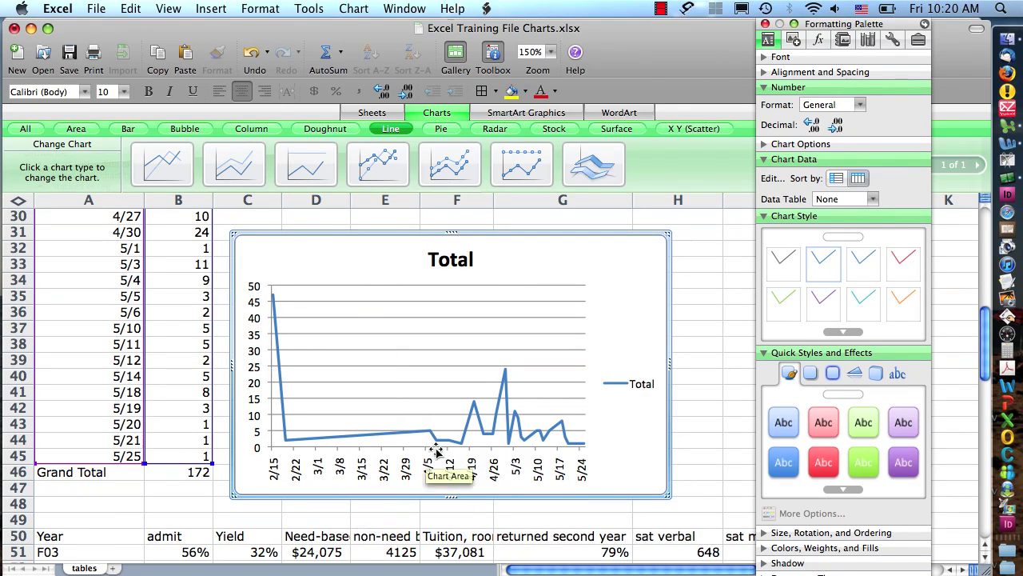
pyautogui.moveTo(518, 436)
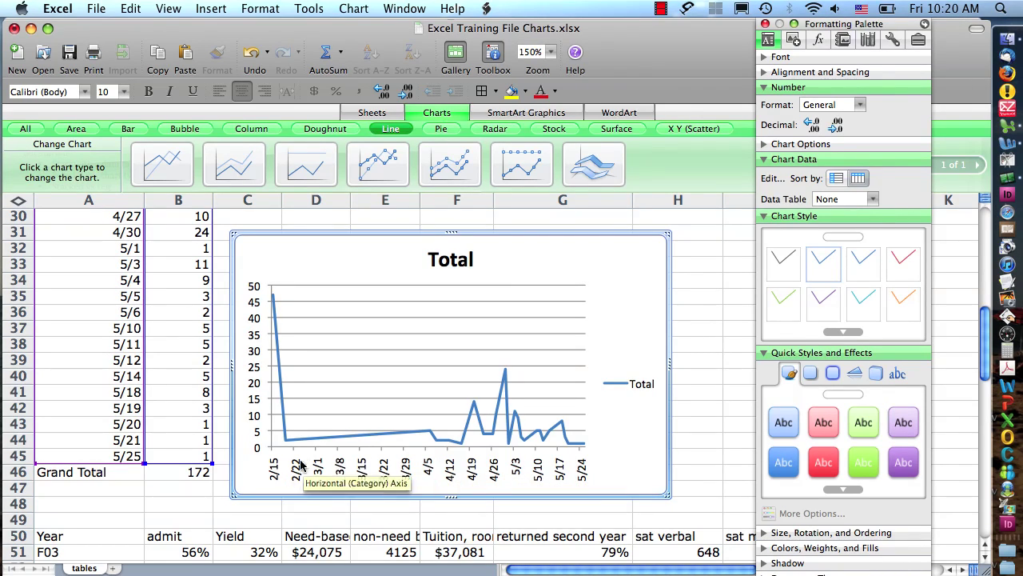
pyautogui.click(494, 471)
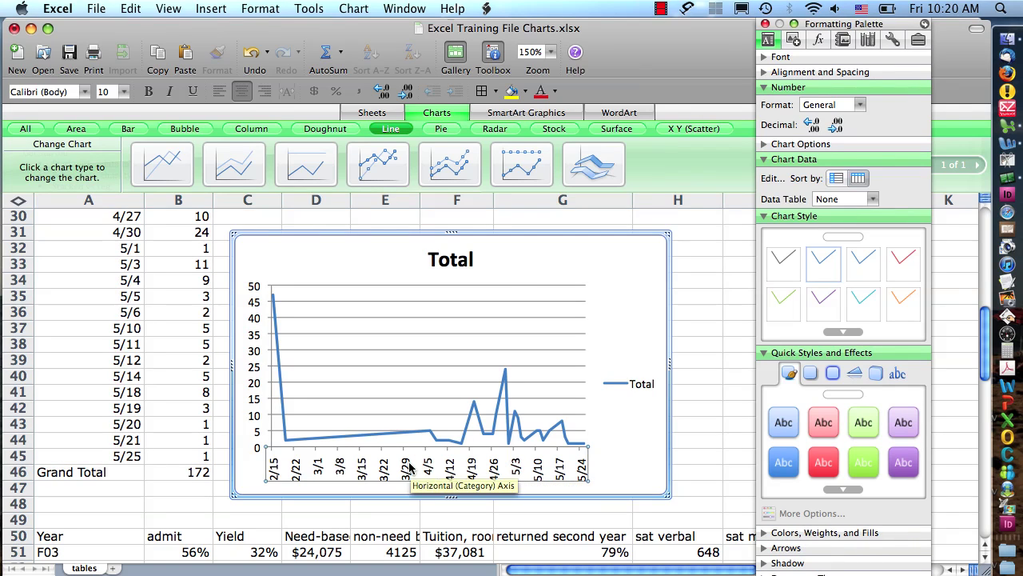
pyautogui.rightClick(514, 470)
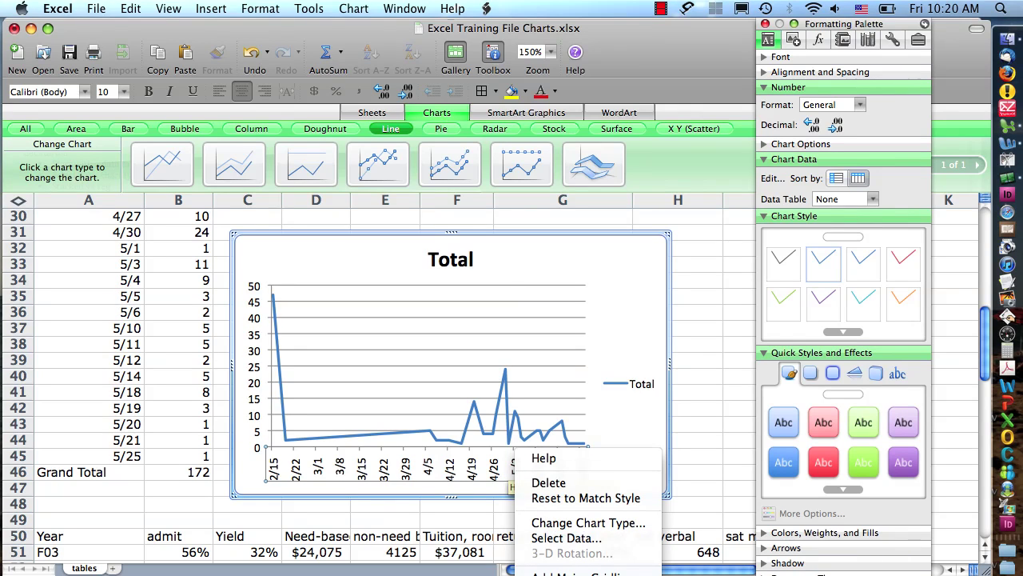
pyautogui.press('Escape')
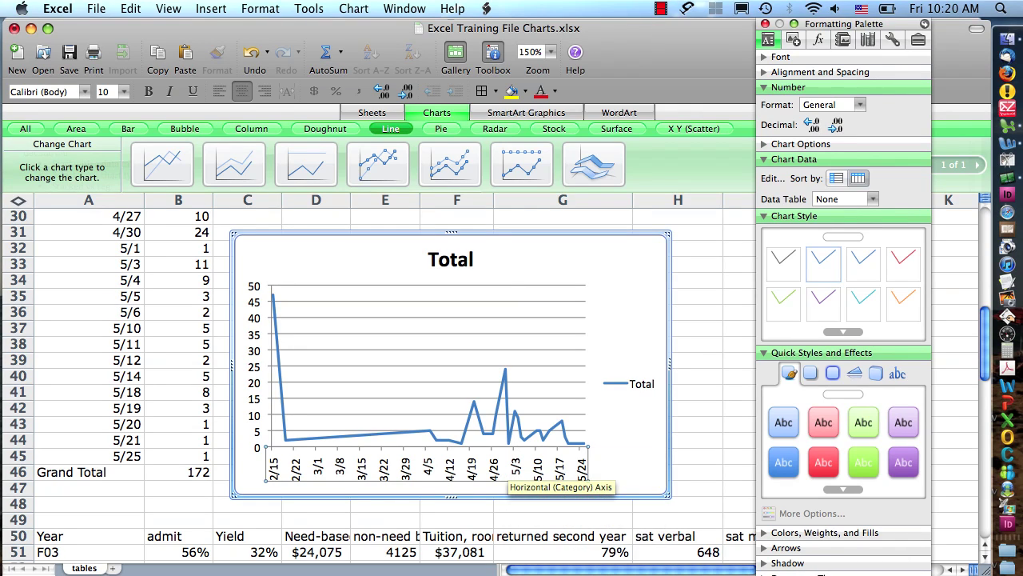
pyautogui.doubleClick(514, 473)
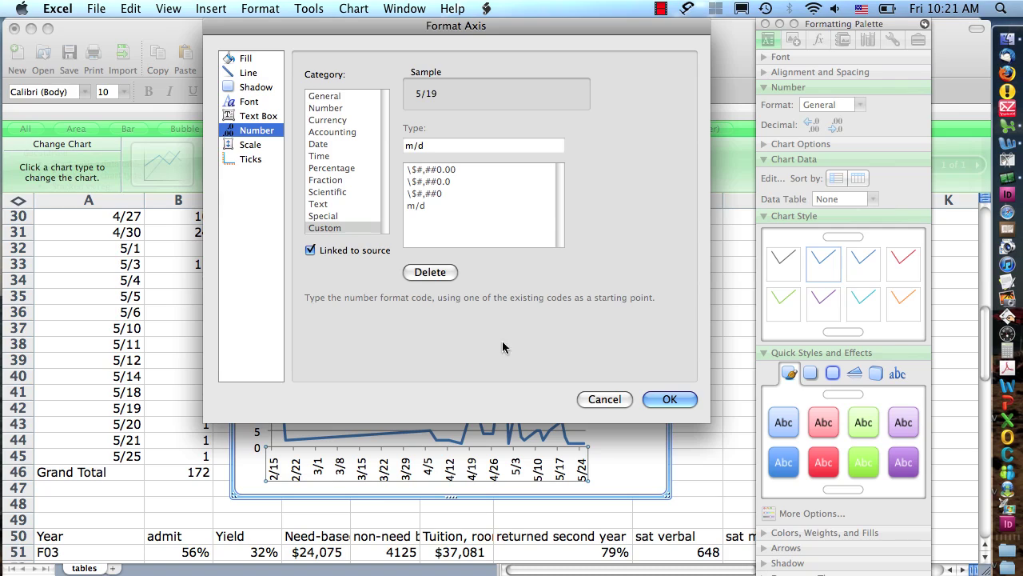
pyautogui.click(250, 144)
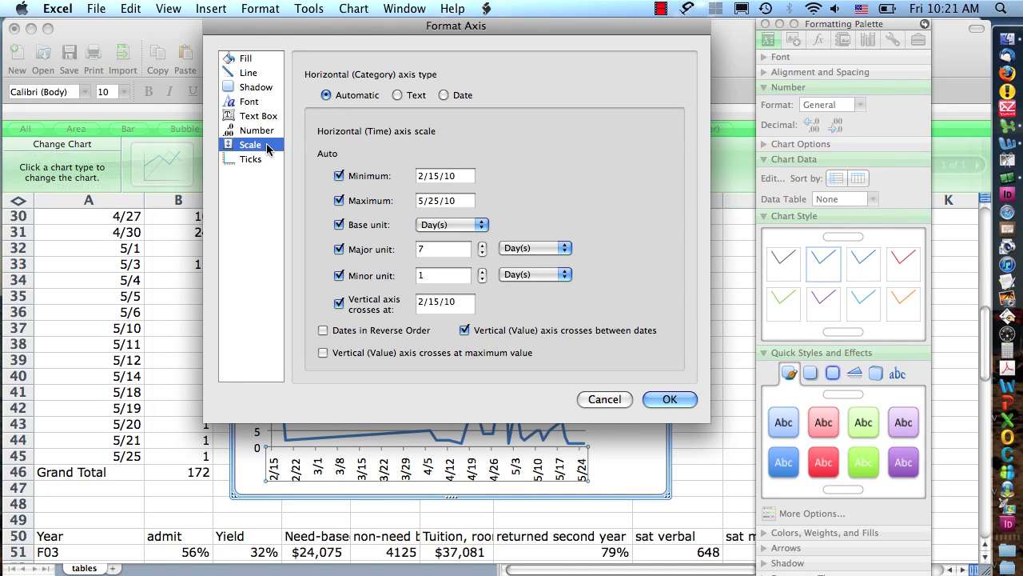
pyautogui.moveTo(357, 30); pyautogui.dragTo(330, 31)
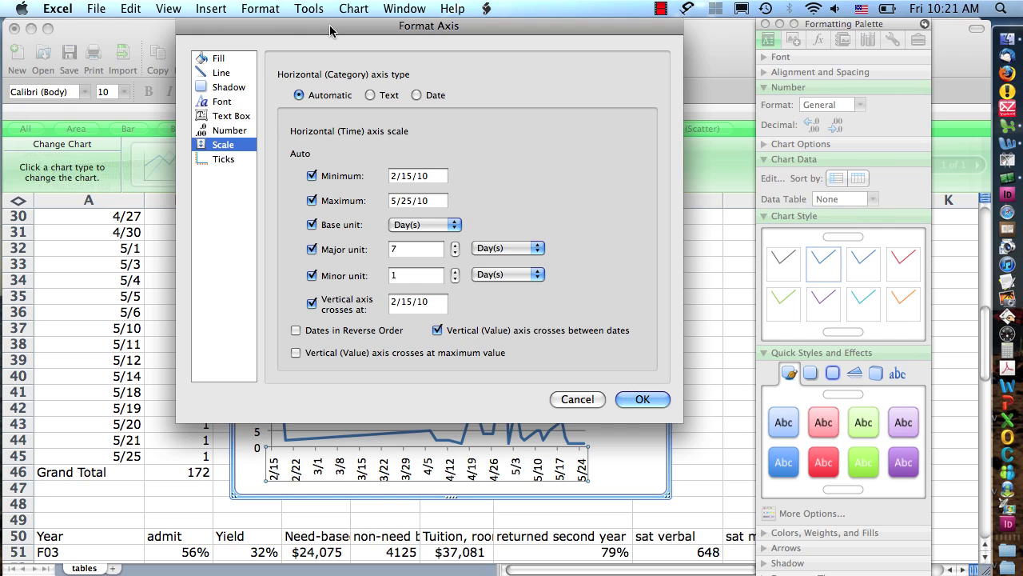
pyautogui.click(442, 227)
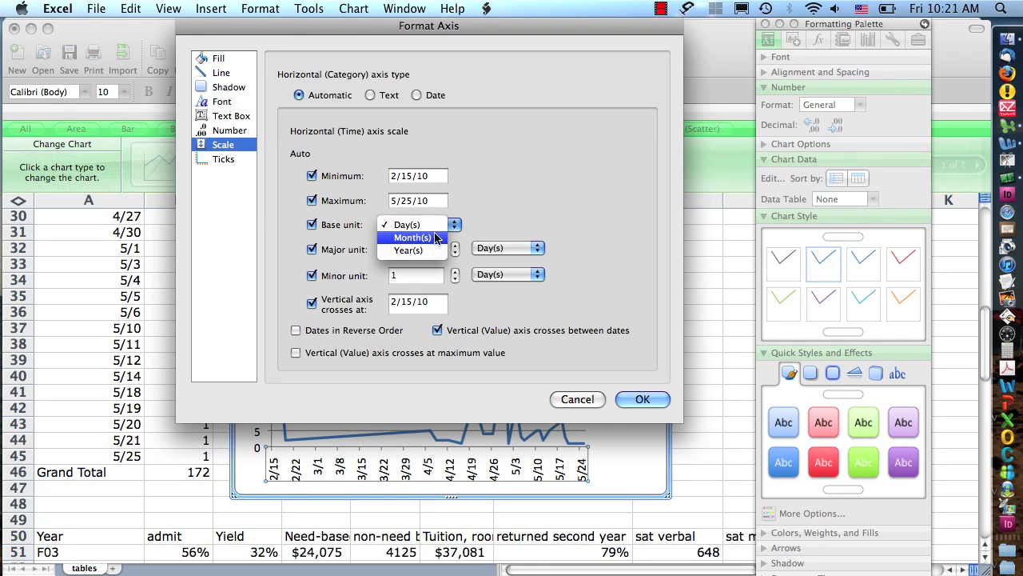
pyautogui.click(420, 237)
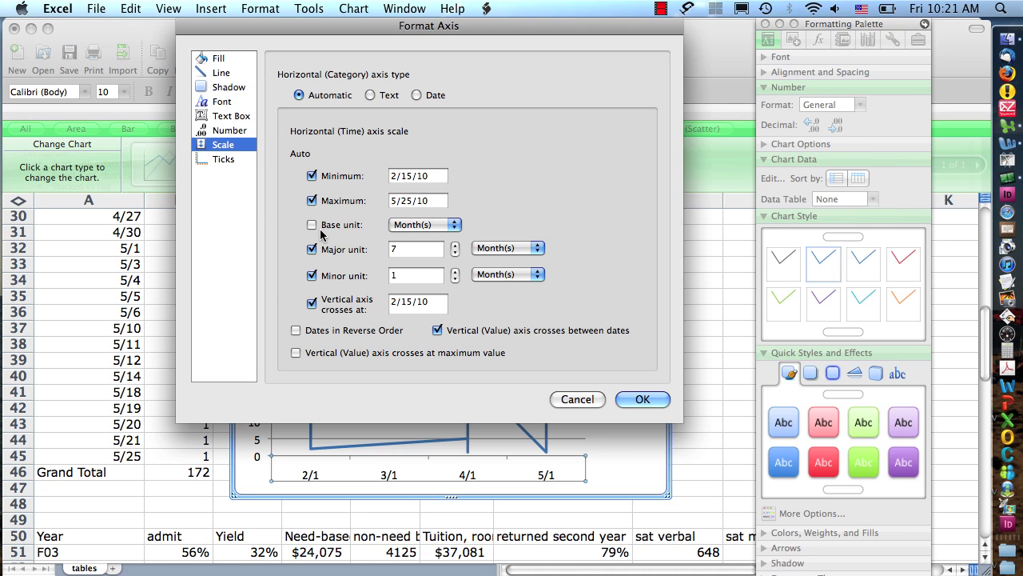
pyautogui.click(656, 397)
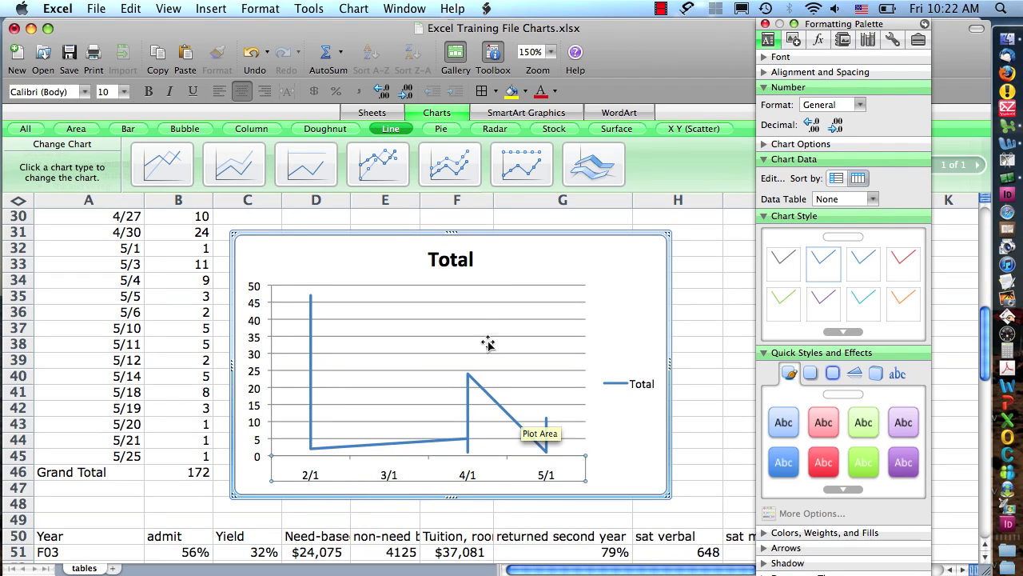
# Change the line chart of student totals to a Clustered Column chart.
pyautogui.click(251, 130)
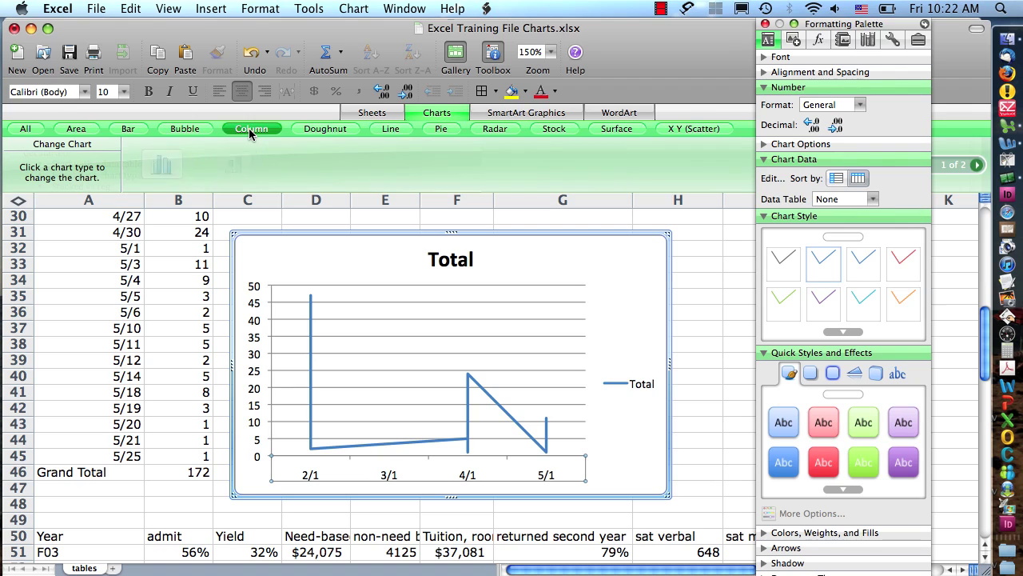
pyautogui.click(166, 162)
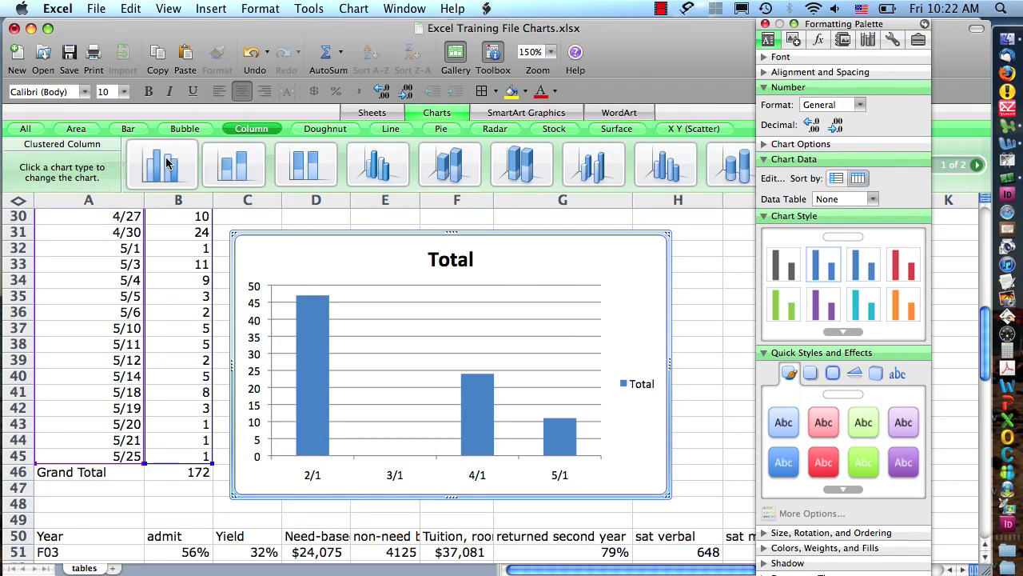